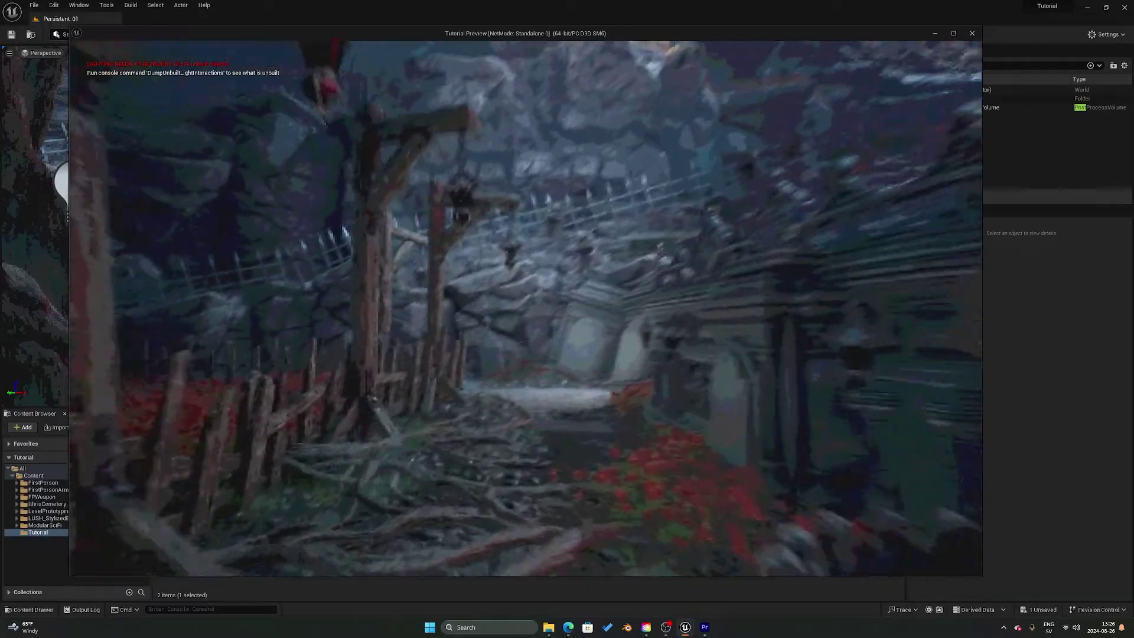
key(w)
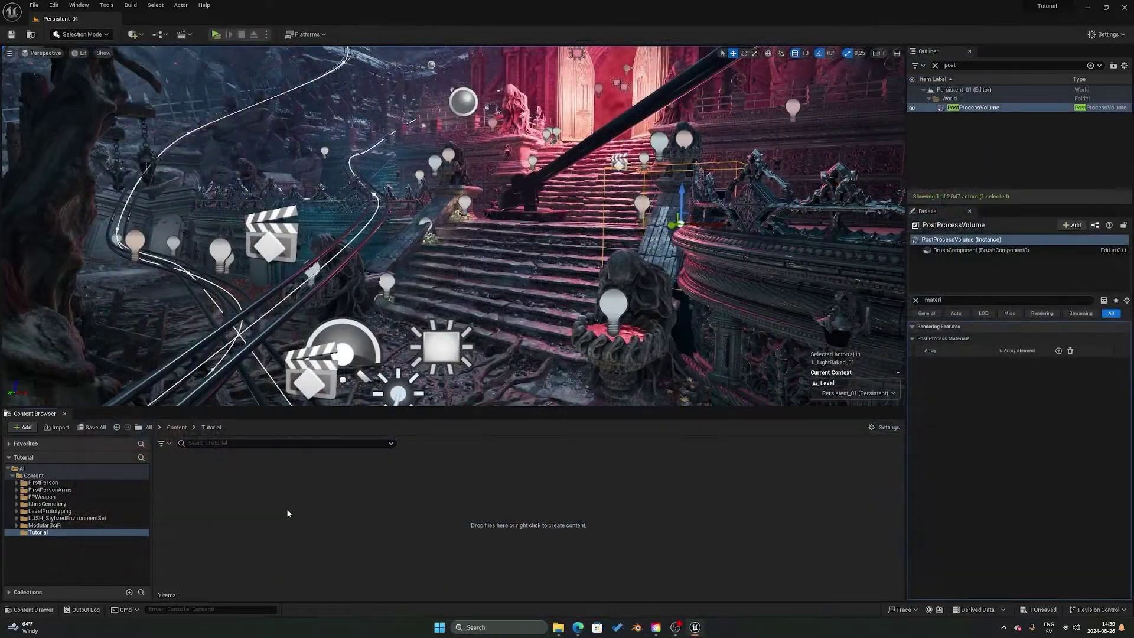
Create a new material named M_Retro in the Tutorial folder
right_click(288, 514)
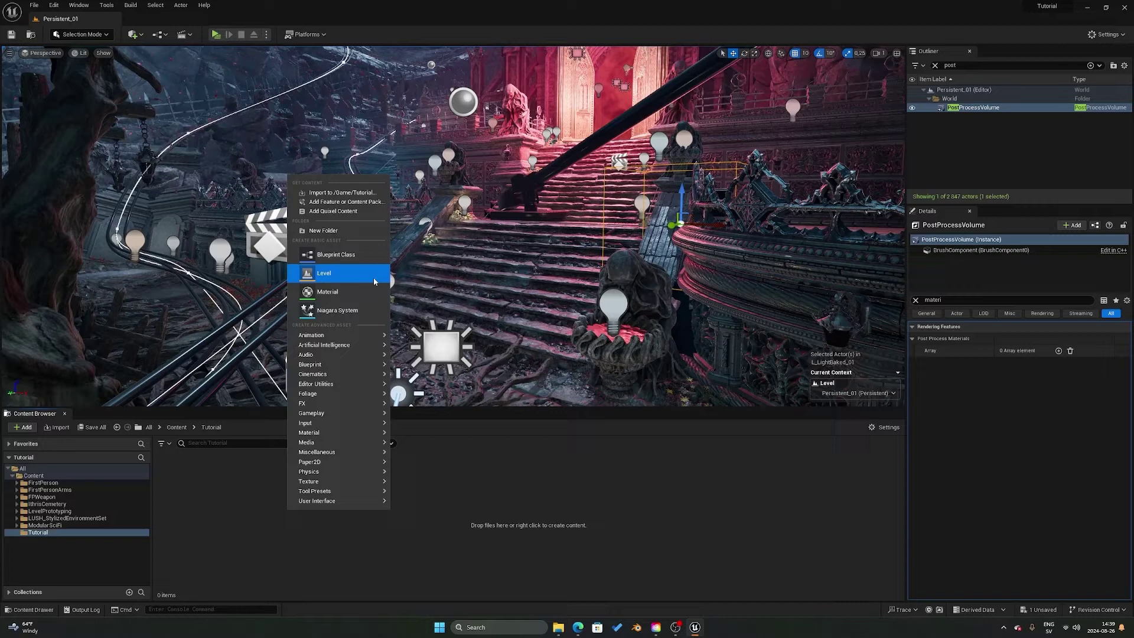
click(355, 292)
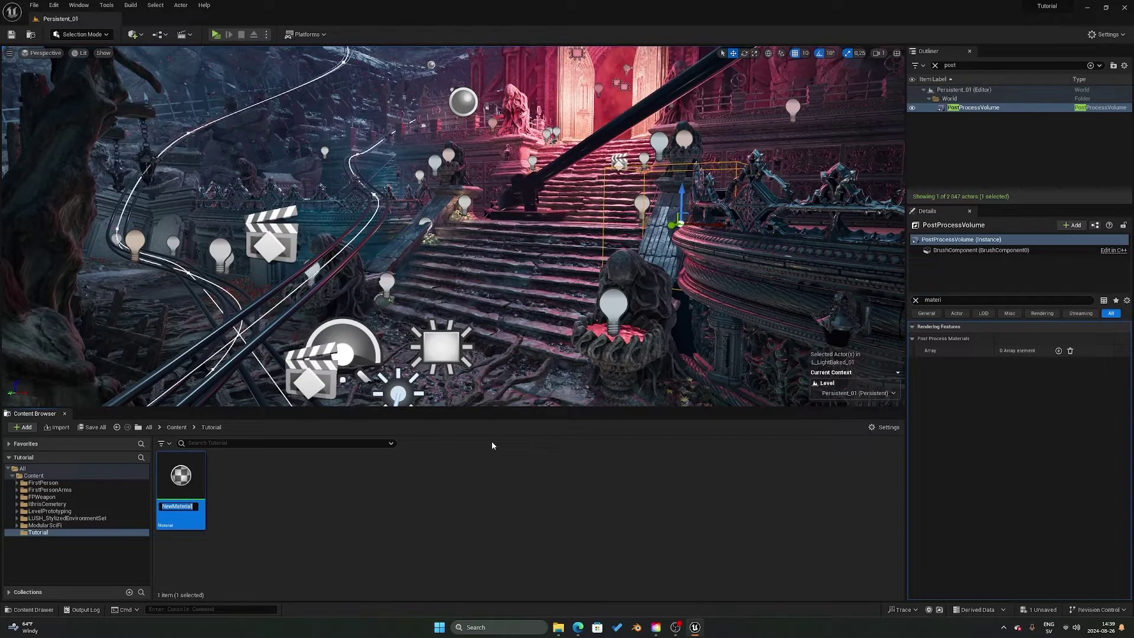
text(M_Retro)
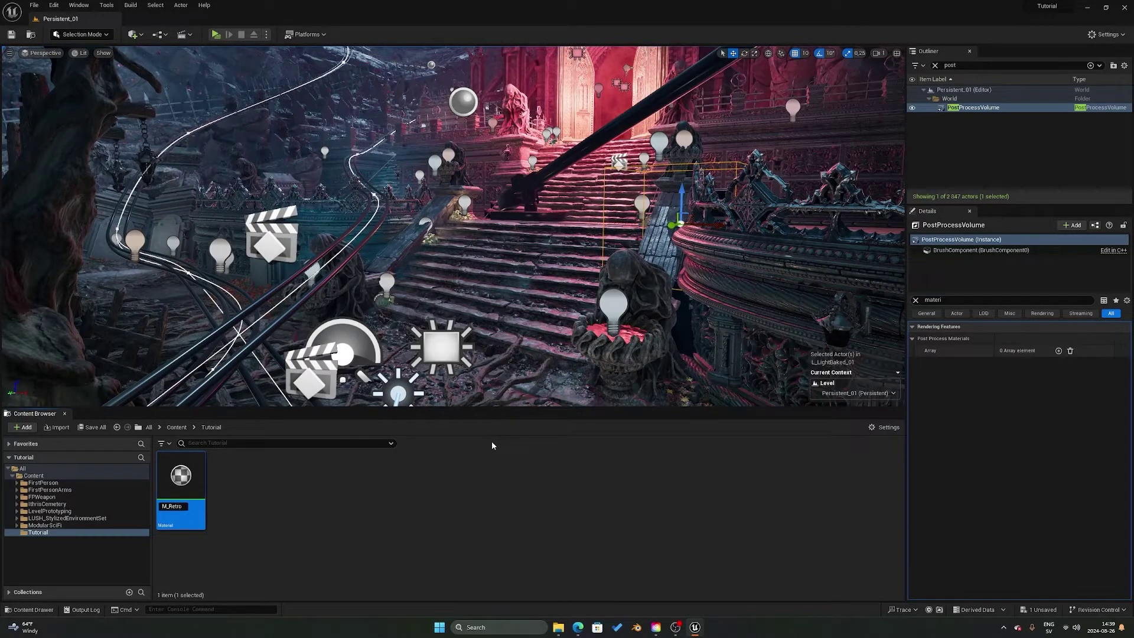
key(Return)
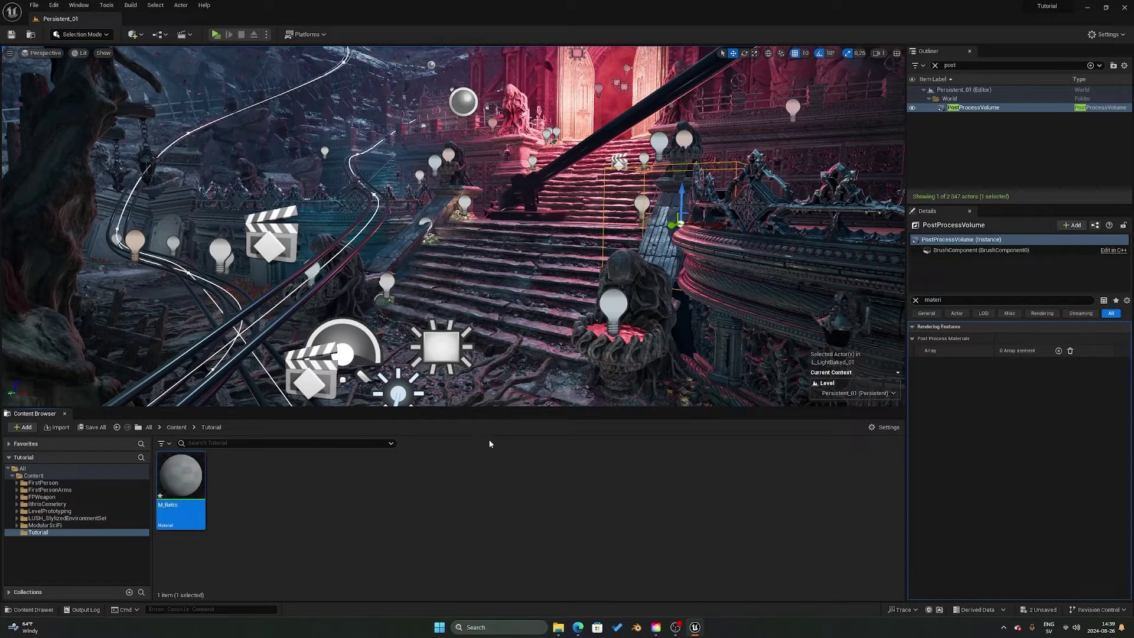
Open the M_Retro material for editing and set its Material Domain to Post Process
double_click(180, 477)
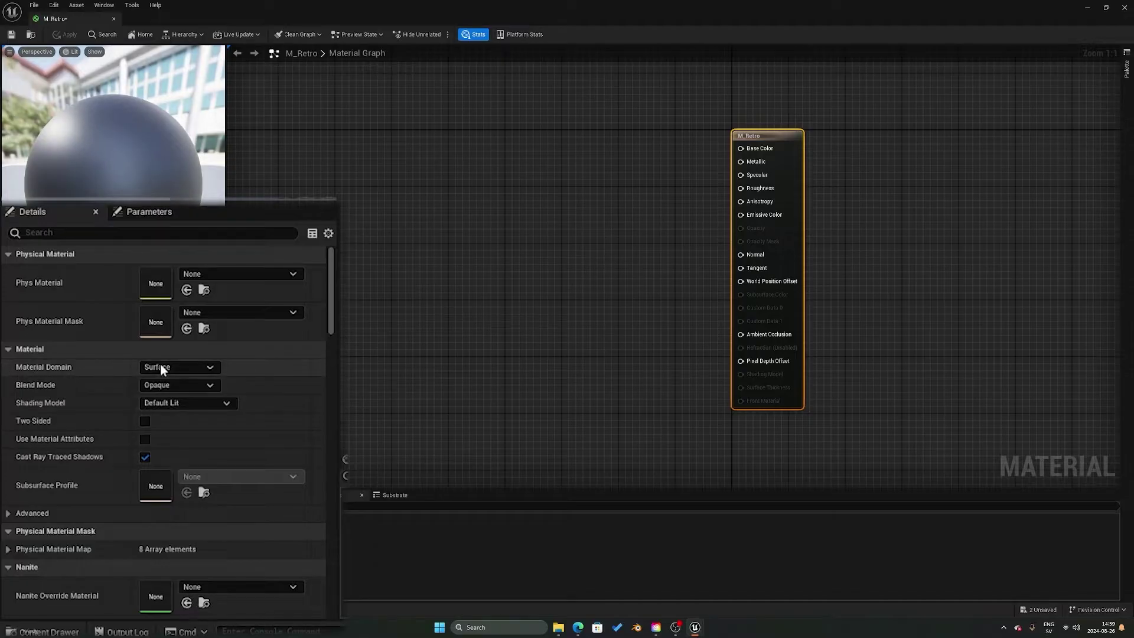
click(176, 366)
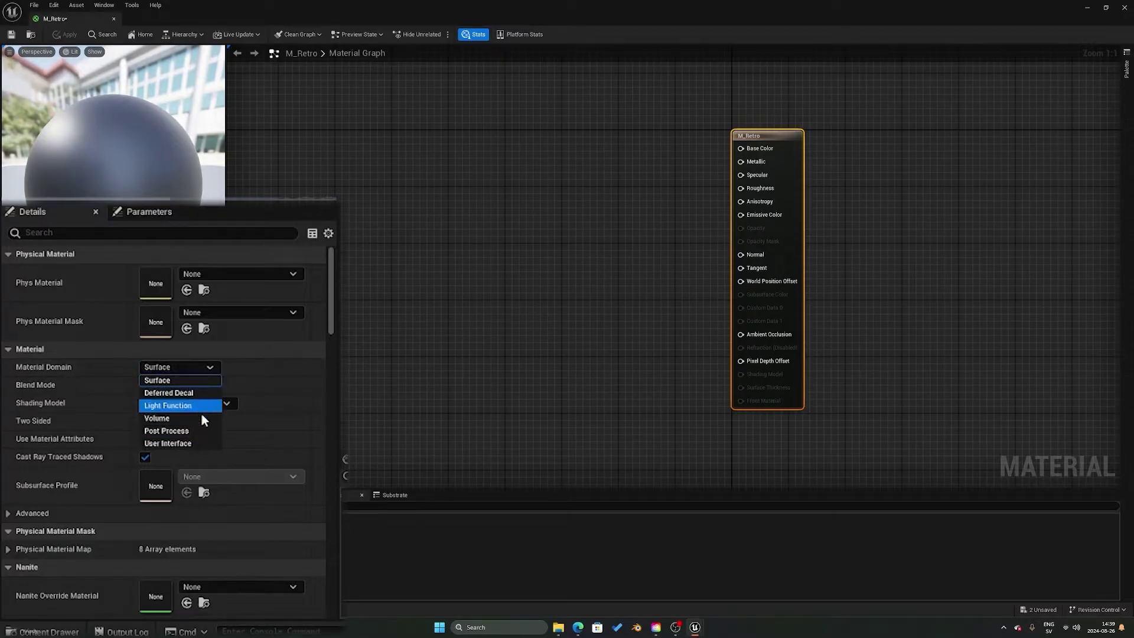
click(197, 431)
Add a ScreenPosition node to the material graph and feed its ViewportUV output into a new ComponentMask node
right_drag(391, 315, 509, 323)
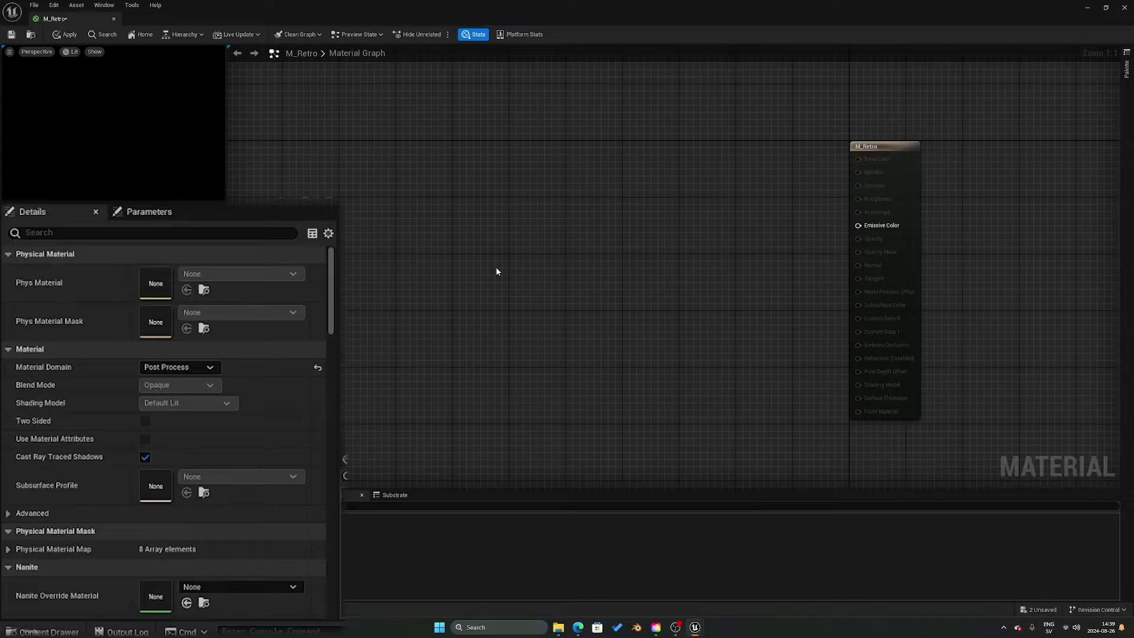
right_click(417, 244)
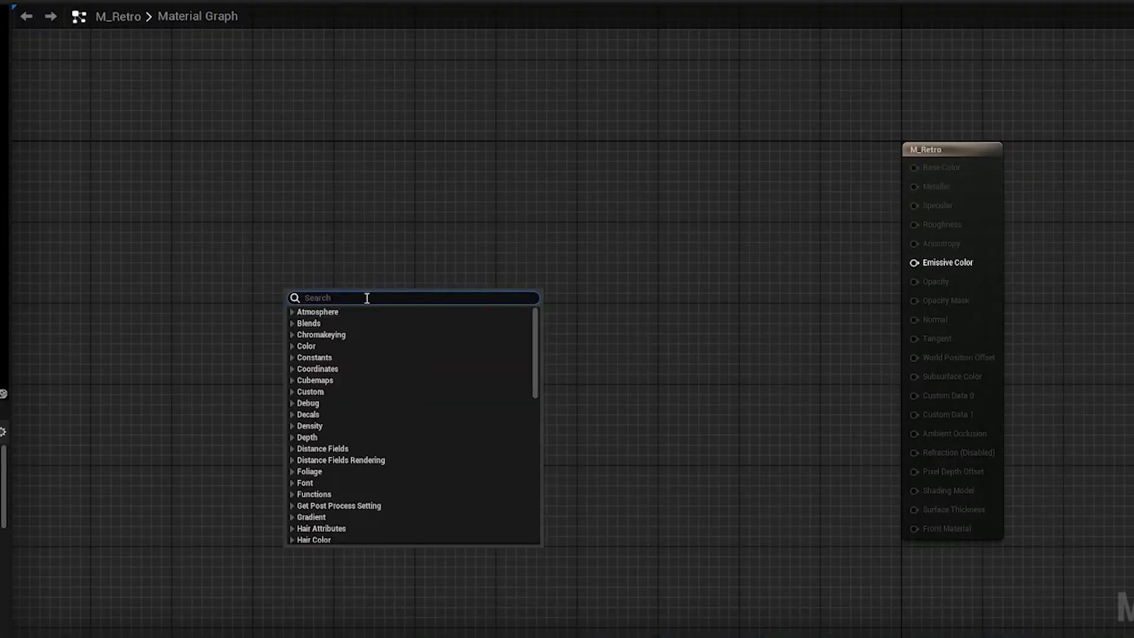
text(Scre)
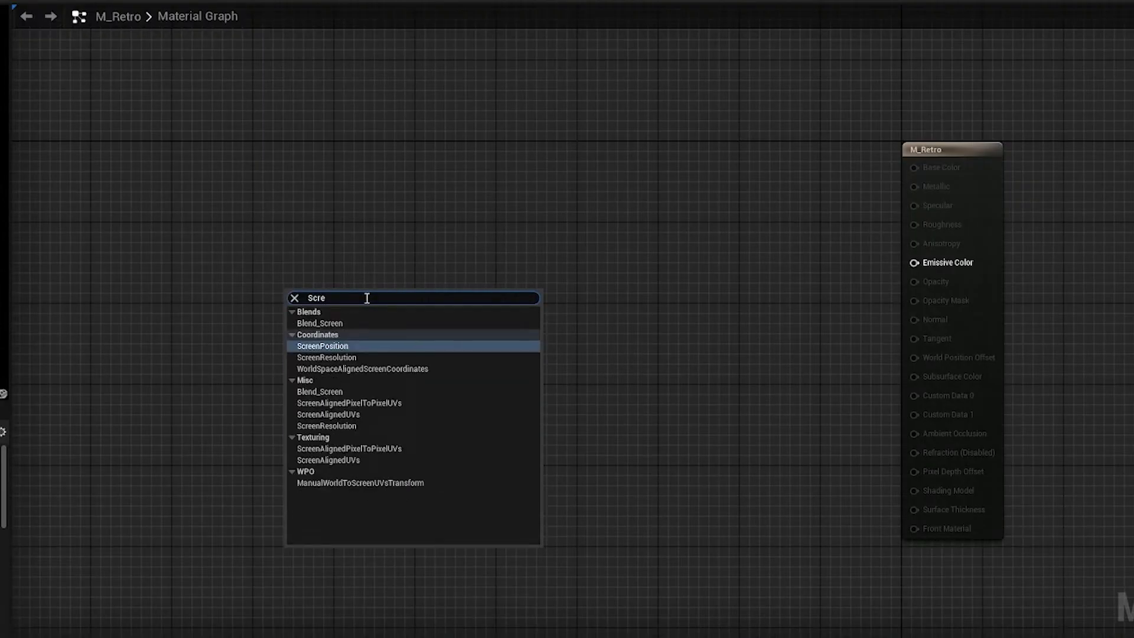
key(Return)
mouse_move(331, 295)
mouse_down()
mouse_move(208, 272)
mouse_move(329, 288)
mouse_up()
text(mask)
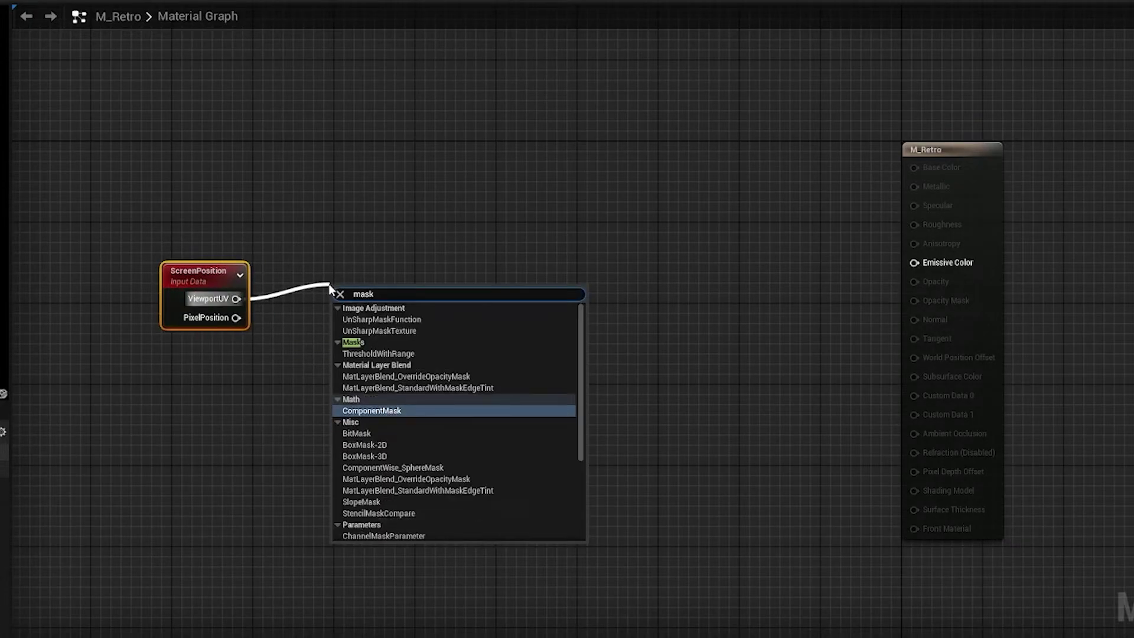
click(407, 412)
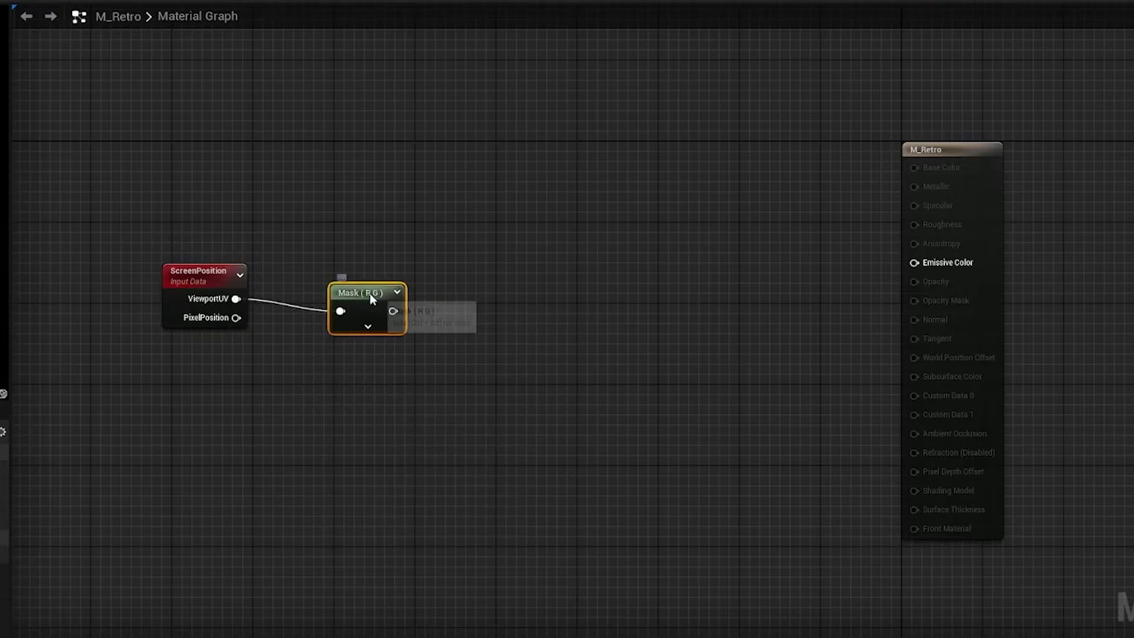
Align the Mask node beside ScreenPosition and connect its output to input A of a new Multiply node
drag(372, 298, 449, 285)
text(*)
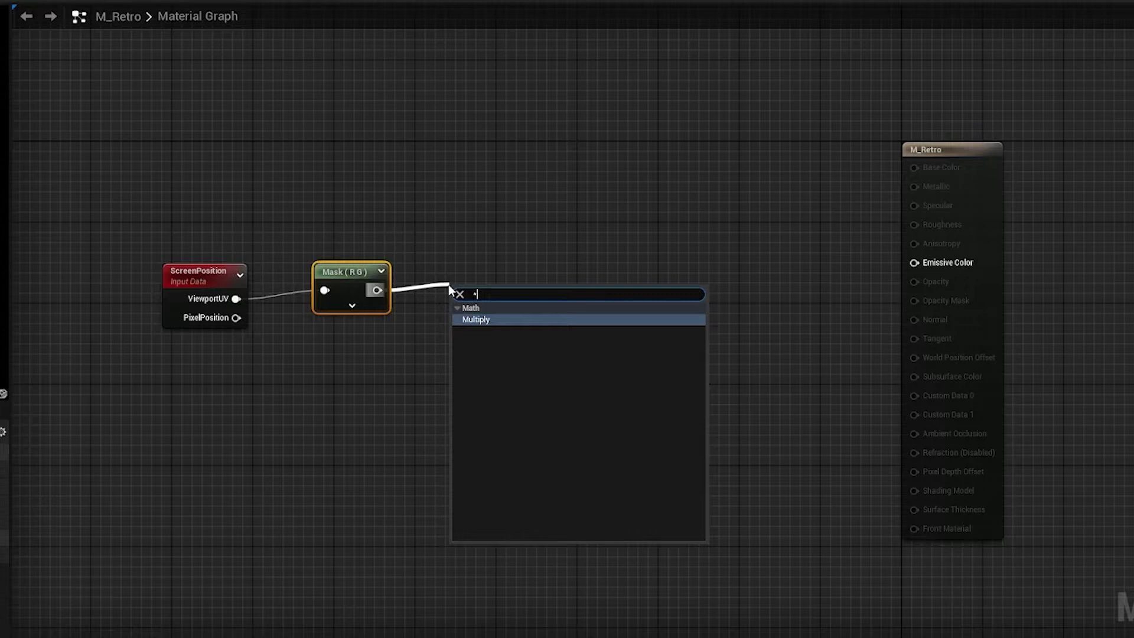
key(Return)
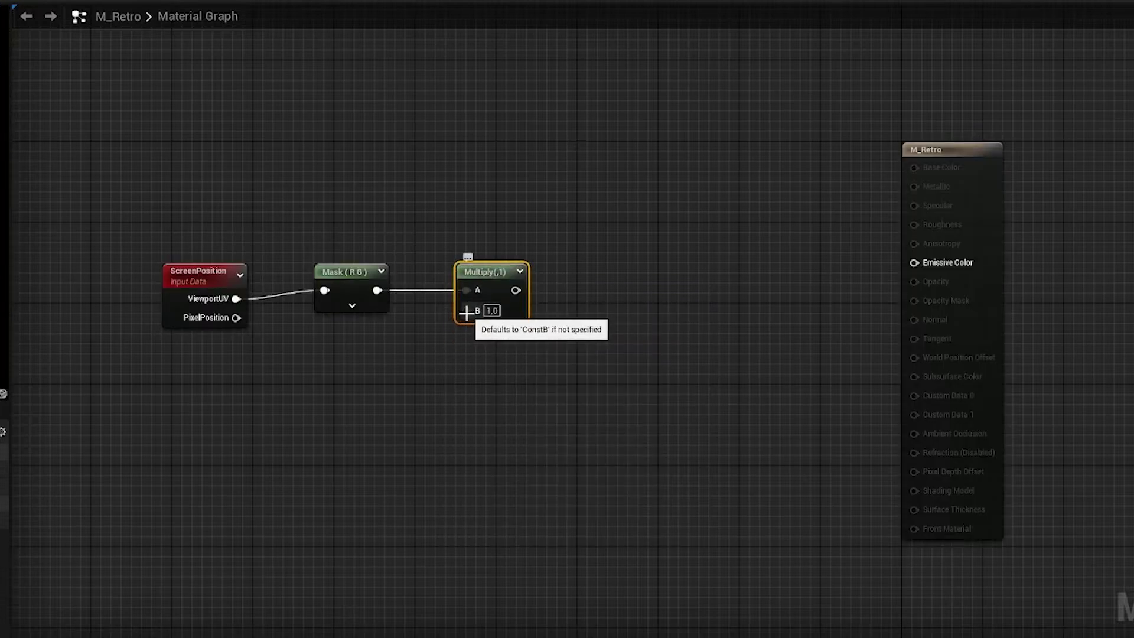
Add a scalar parameter named Pixelation feeding input B of the Multiply node and place it below the Mask node
drag(466, 308, 365, 403)
text(sca)
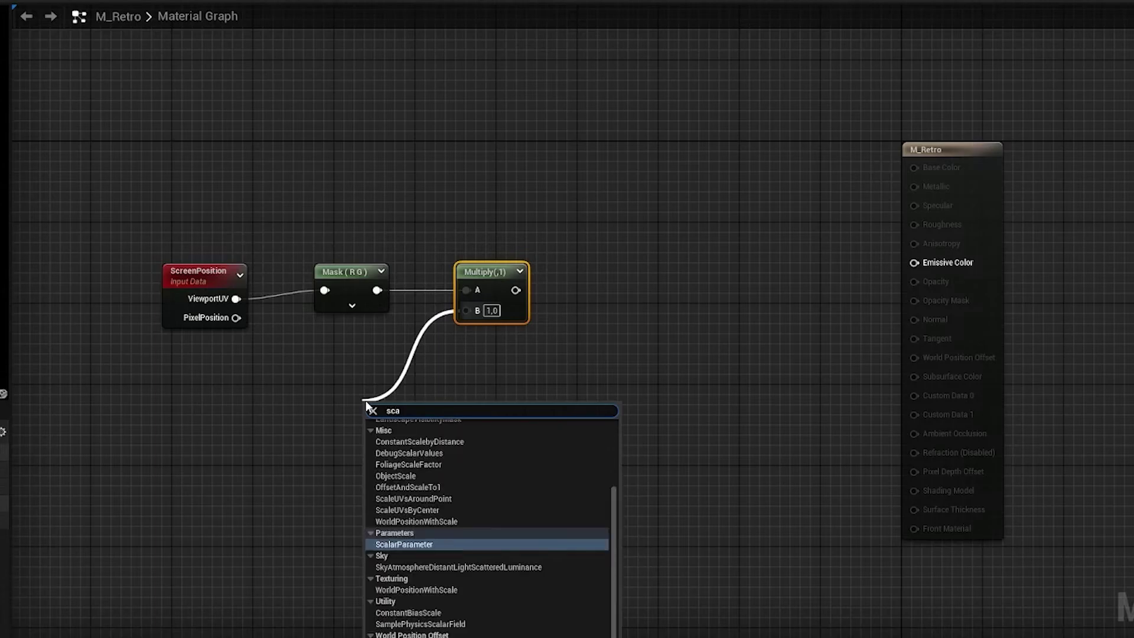
key(Return)
key(Return)
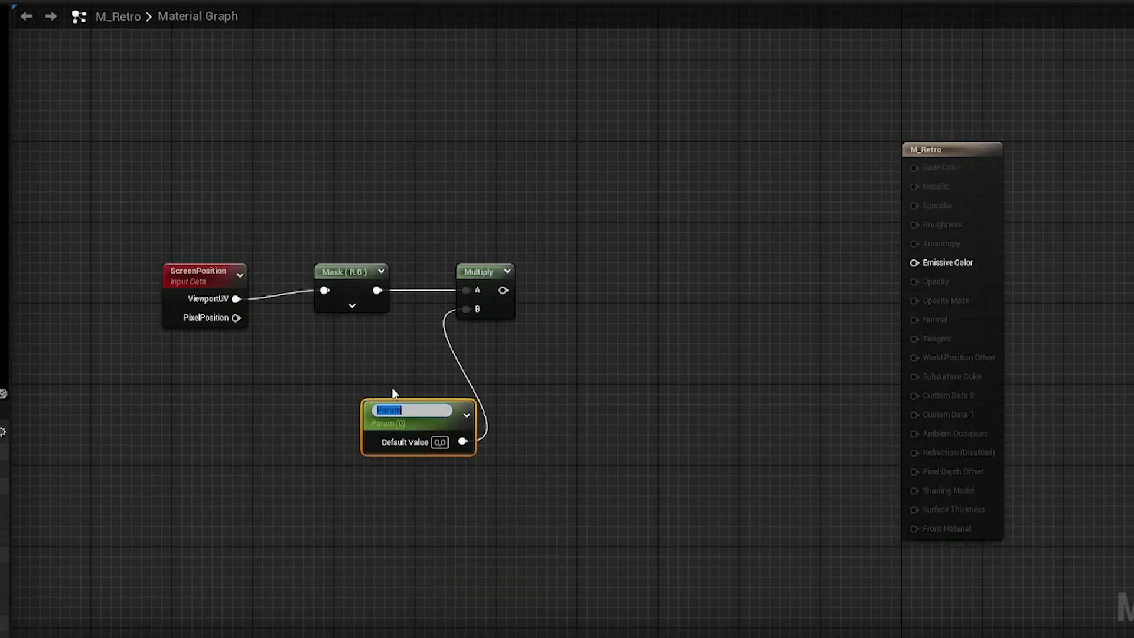
text(Pixelation)
drag(414, 415, 303, 388)
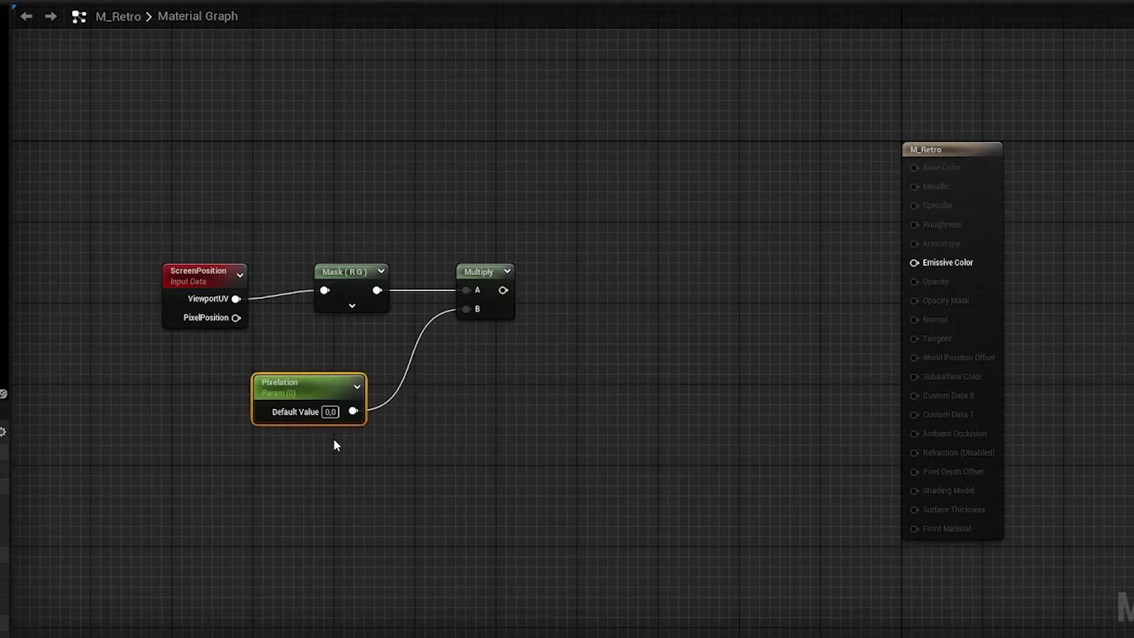
Set the Pixelation parameter's default value to 512
click(330, 418)
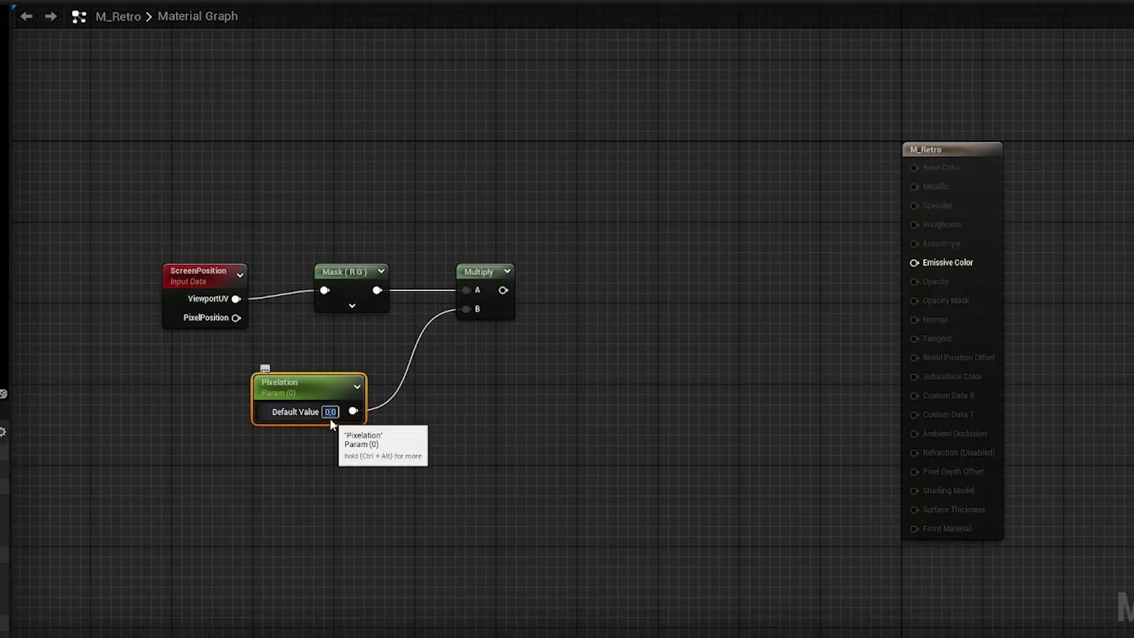
drag(330, 419, 331, 421)
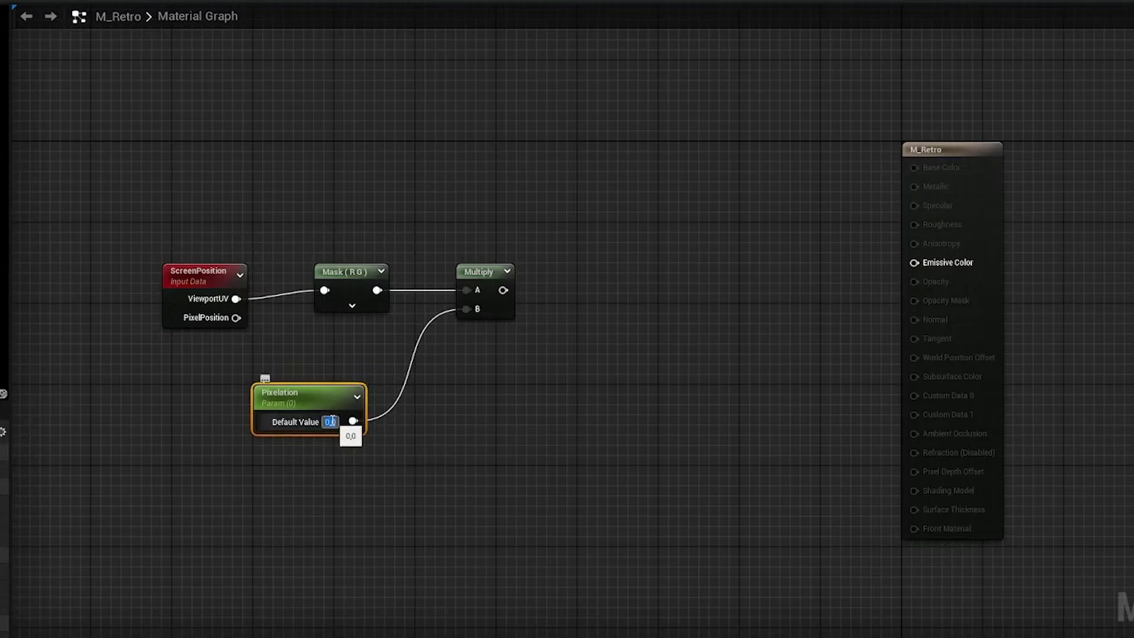
text(512)
key(Return)
click(470, 433)
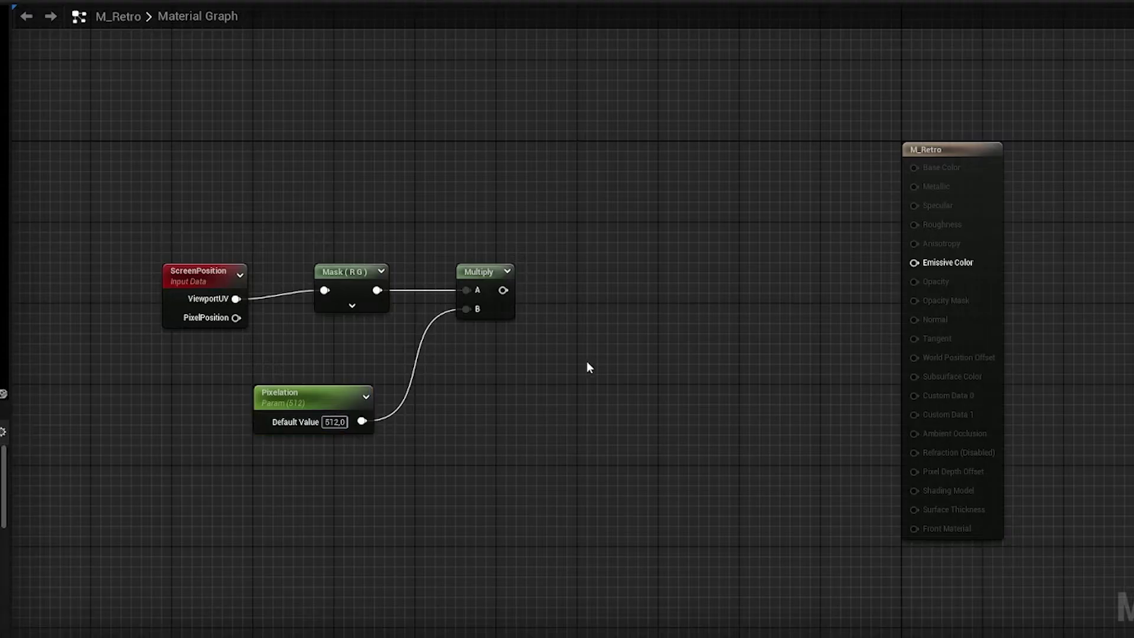
Add a Floor node fed by the Multiply output and line it up with the Multiply node
right_drag(477, 300, 345, 350)
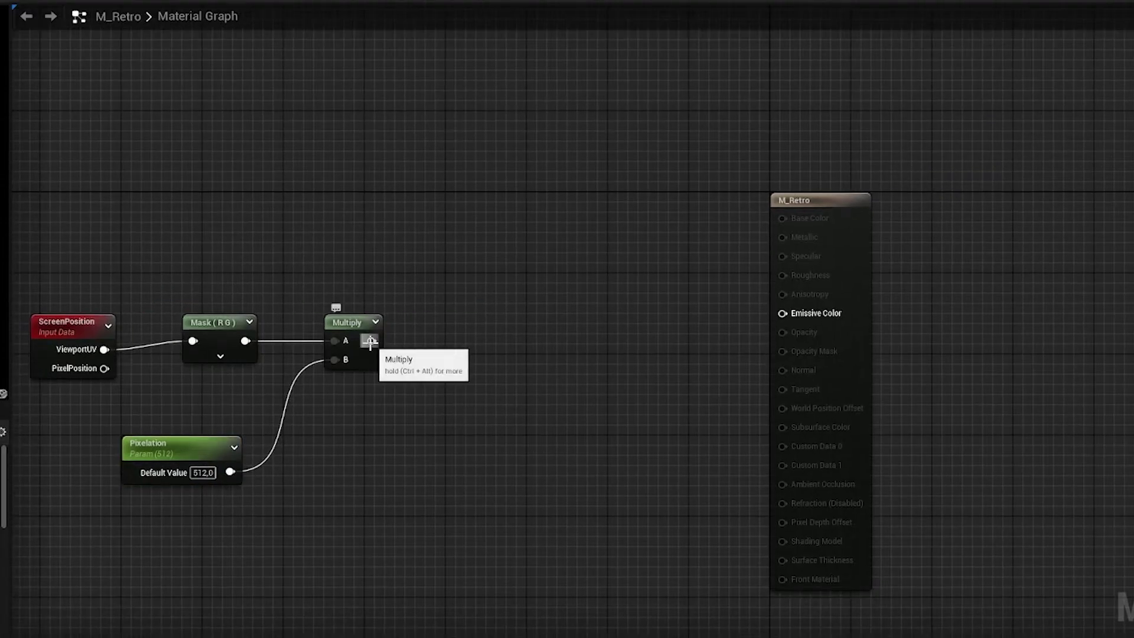
drag(369, 341, 414, 343)
text(floor)
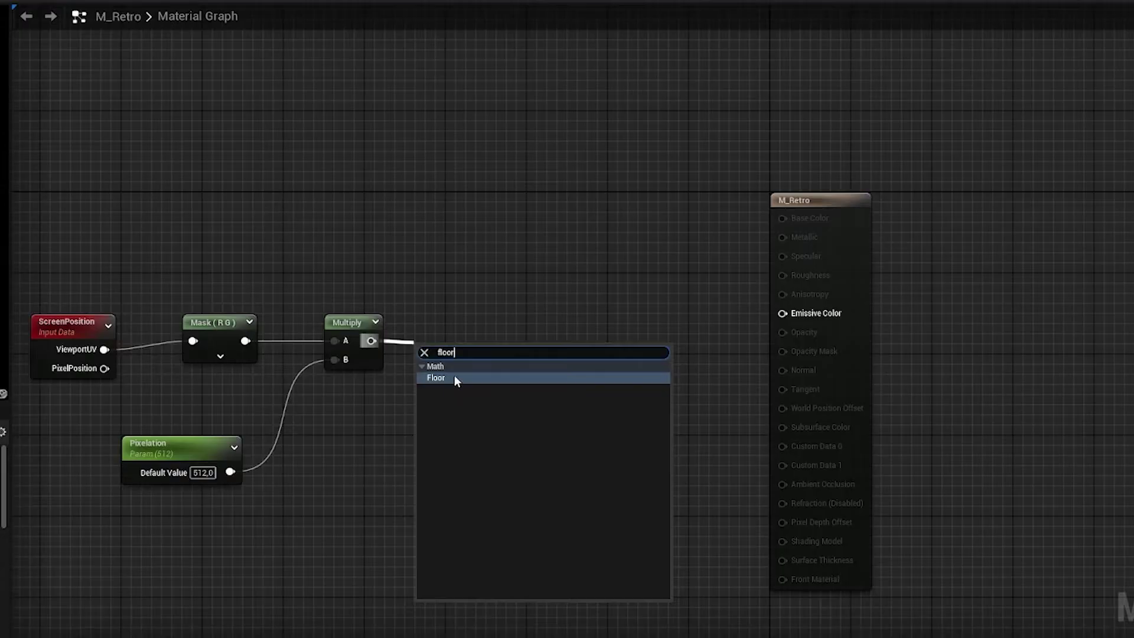
click(455, 378)
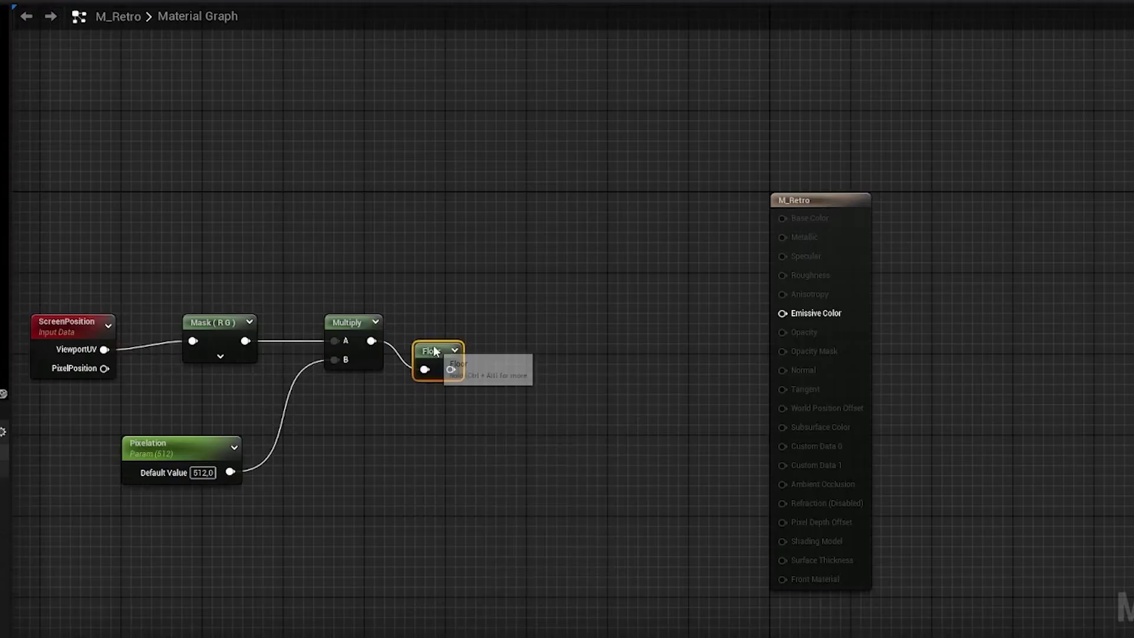
drag(464, 355, 465, 330)
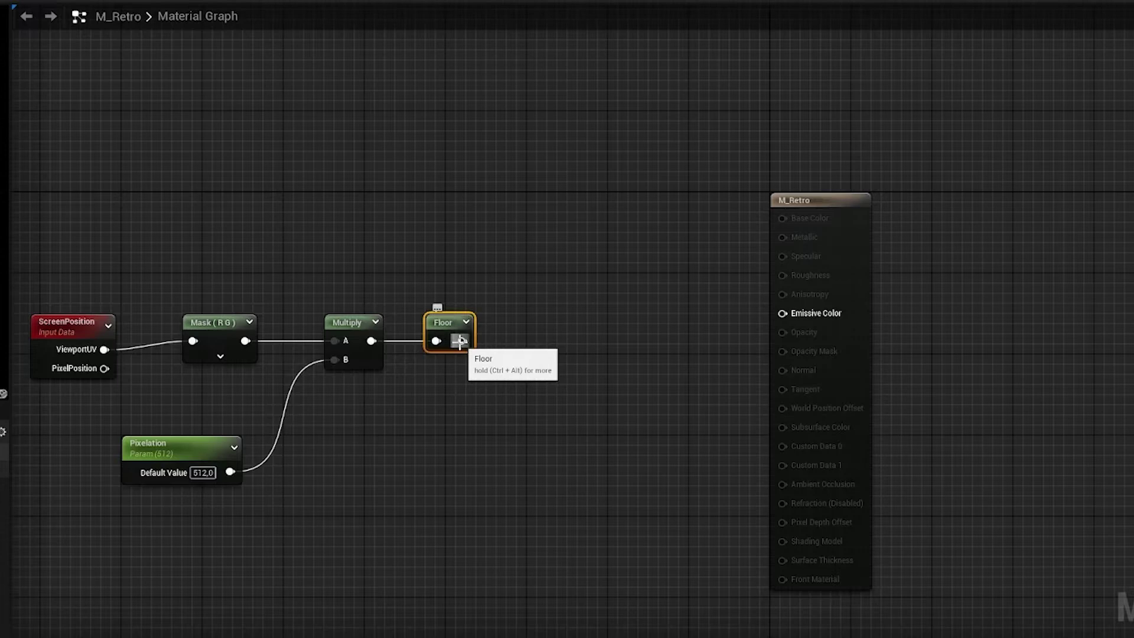
Add a Divide node after Floor, connect Pixelation to its input B, and align it with the node row
drag(462, 340, 541, 340)
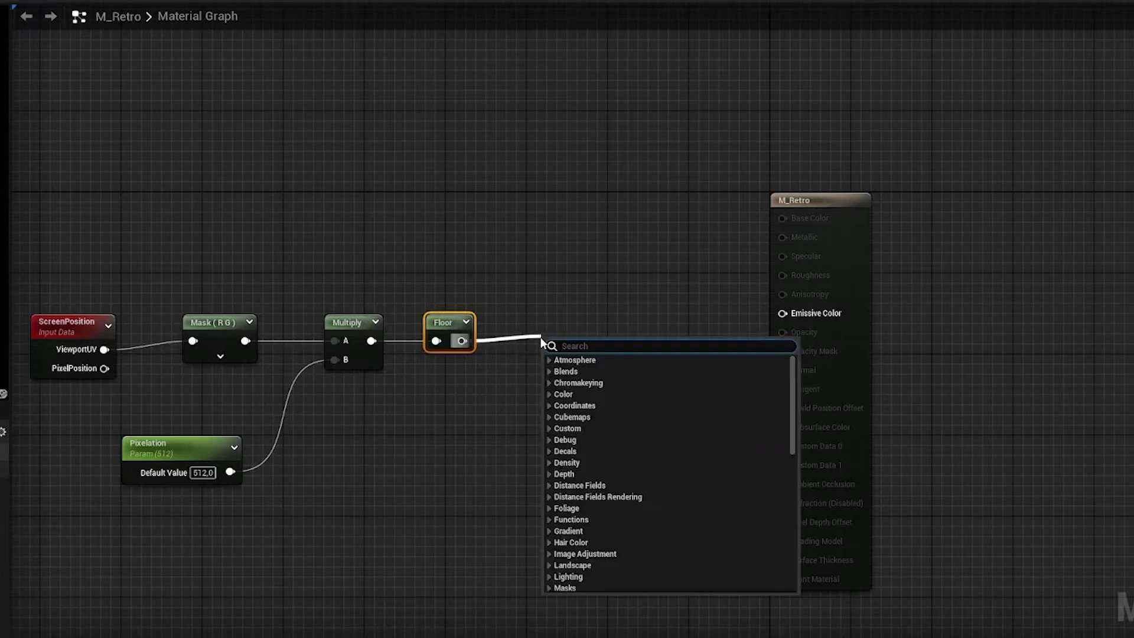
text(divide)
click(570, 370)
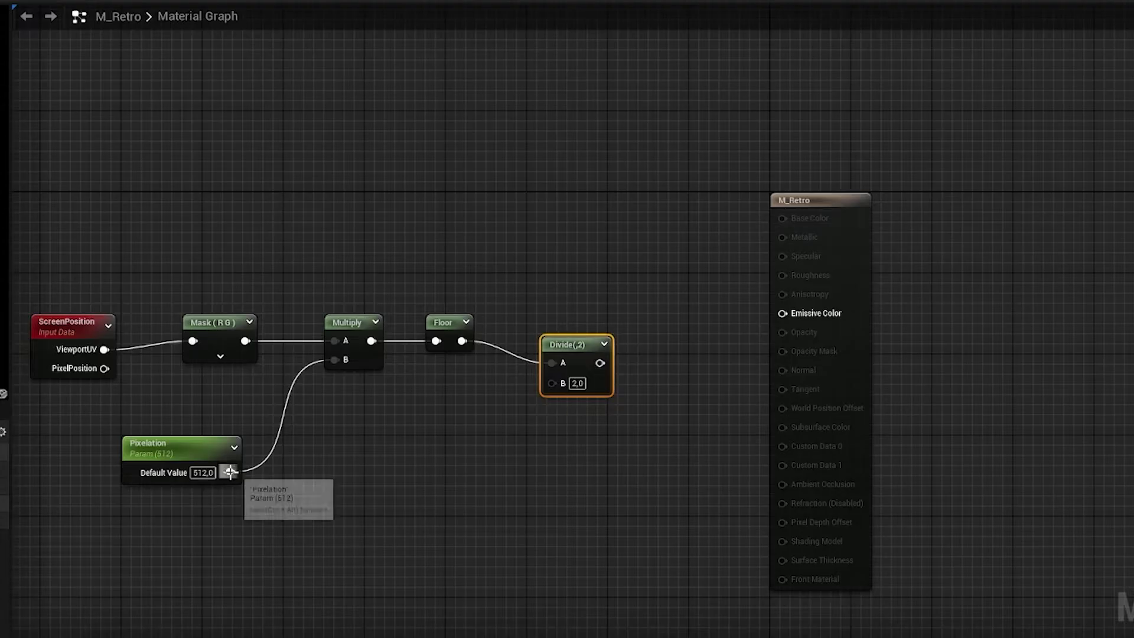
drag(230, 472, 534, 349)
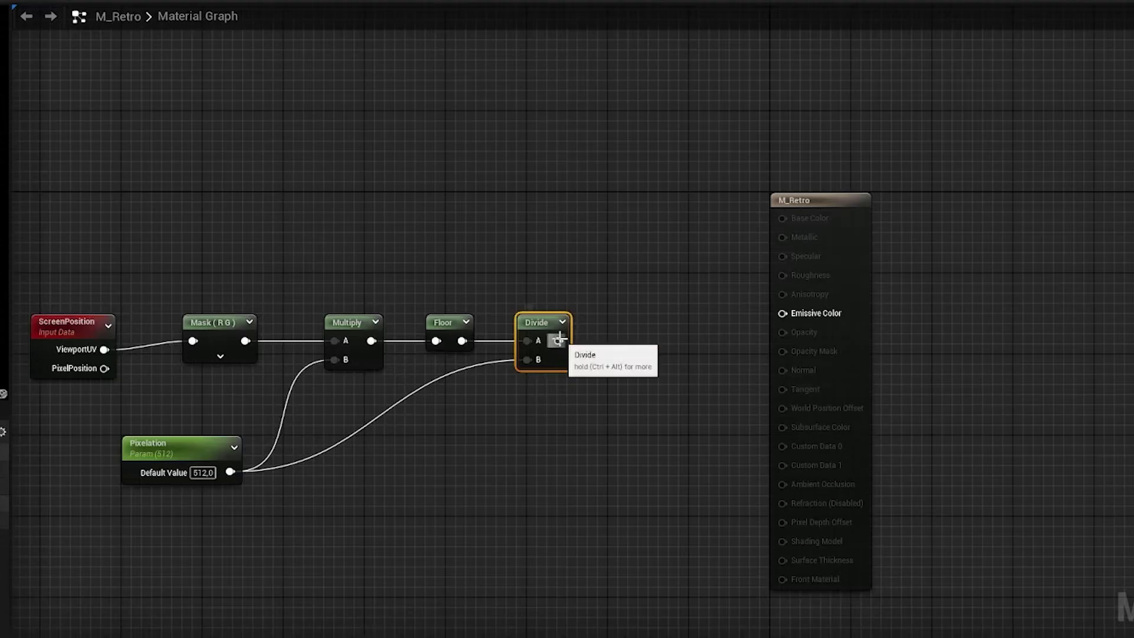
Add a SceneTexture node whose UVs input is fed by the Divide output
drag(558, 341, 608, 339)
text(sce)
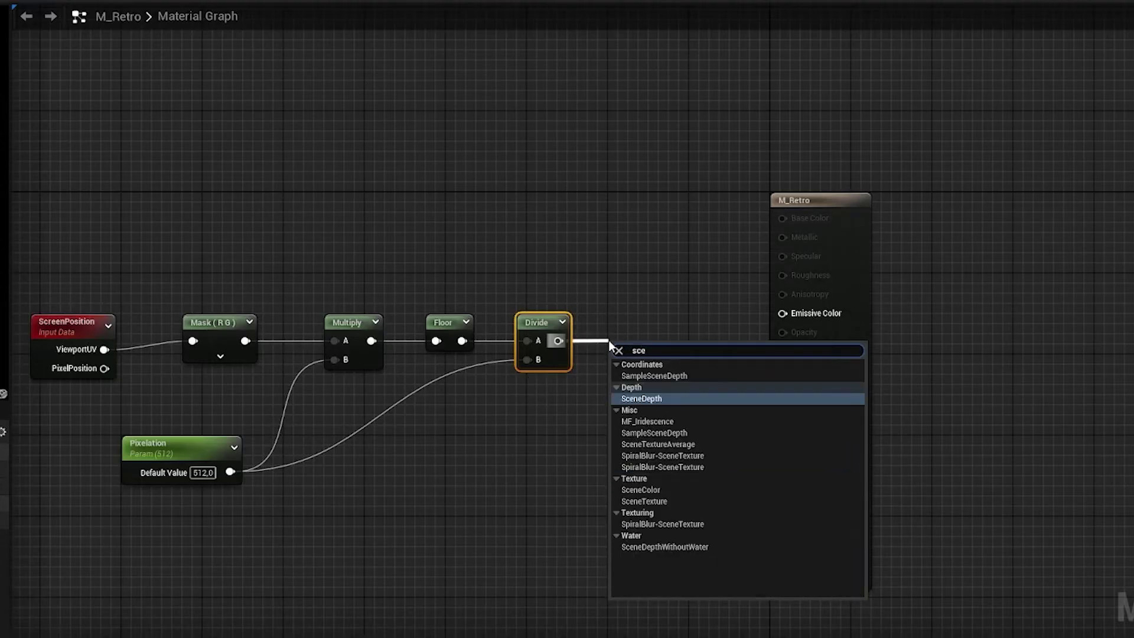
text(ne)
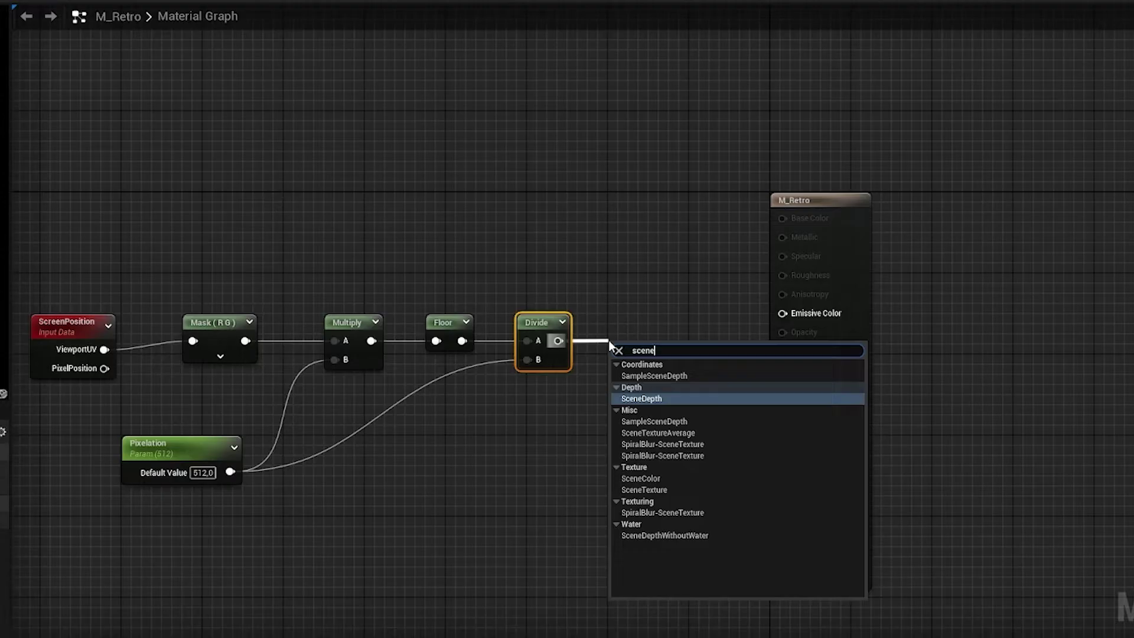
text(te)
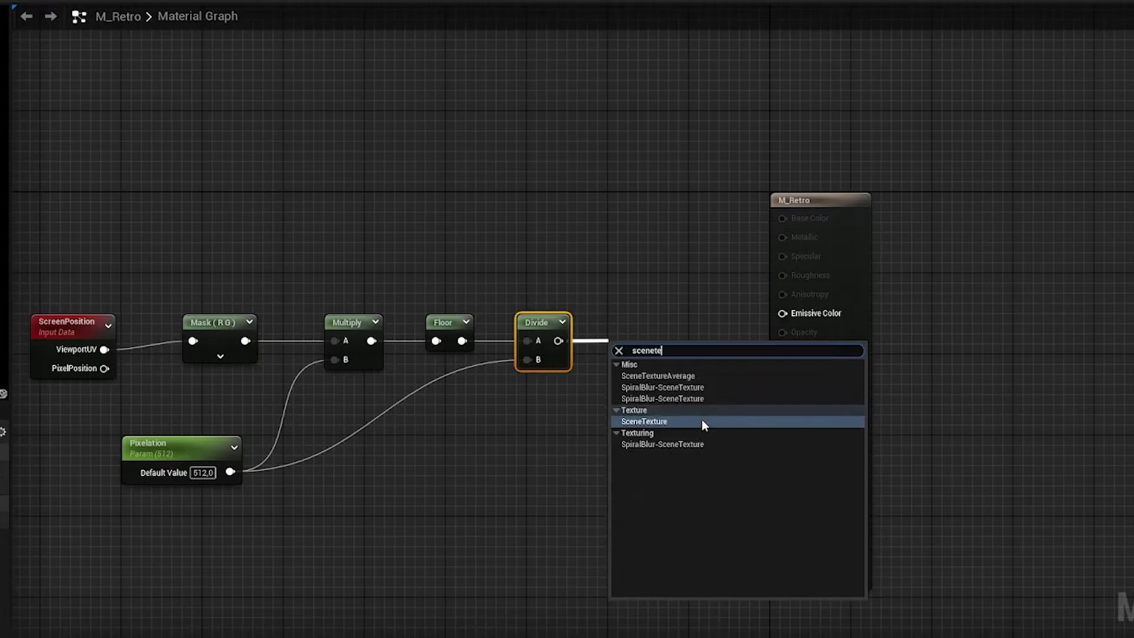
click(684, 421)
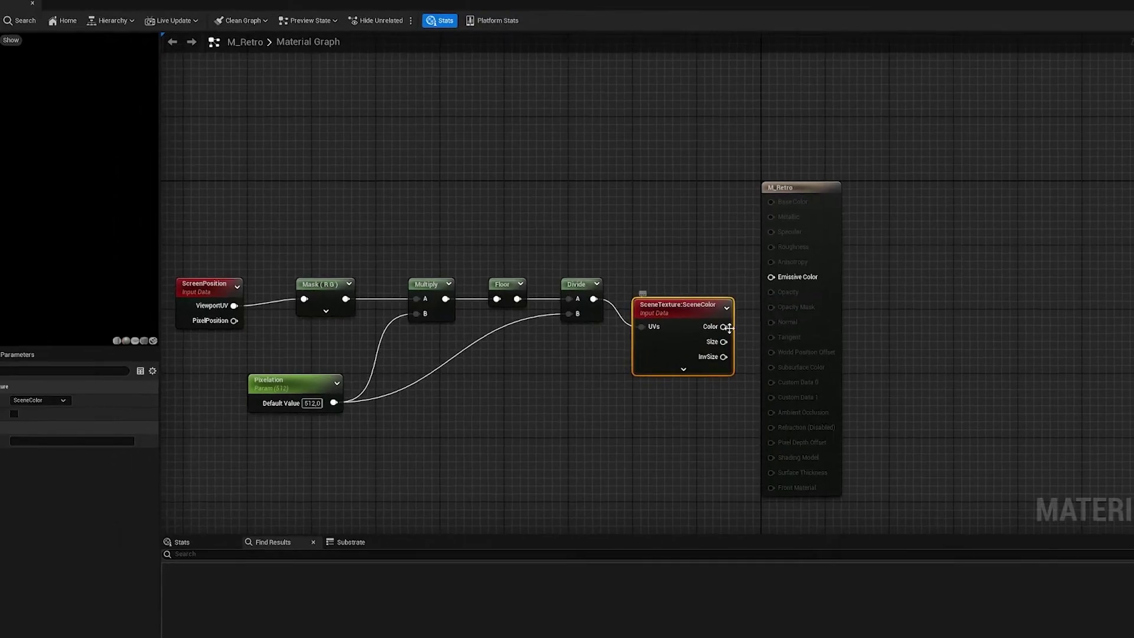
Connect the SceneTexture Color output to Emissive Color and set its Scene Texture Id to PostProcessInput0
drag(724, 326, 766, 262)
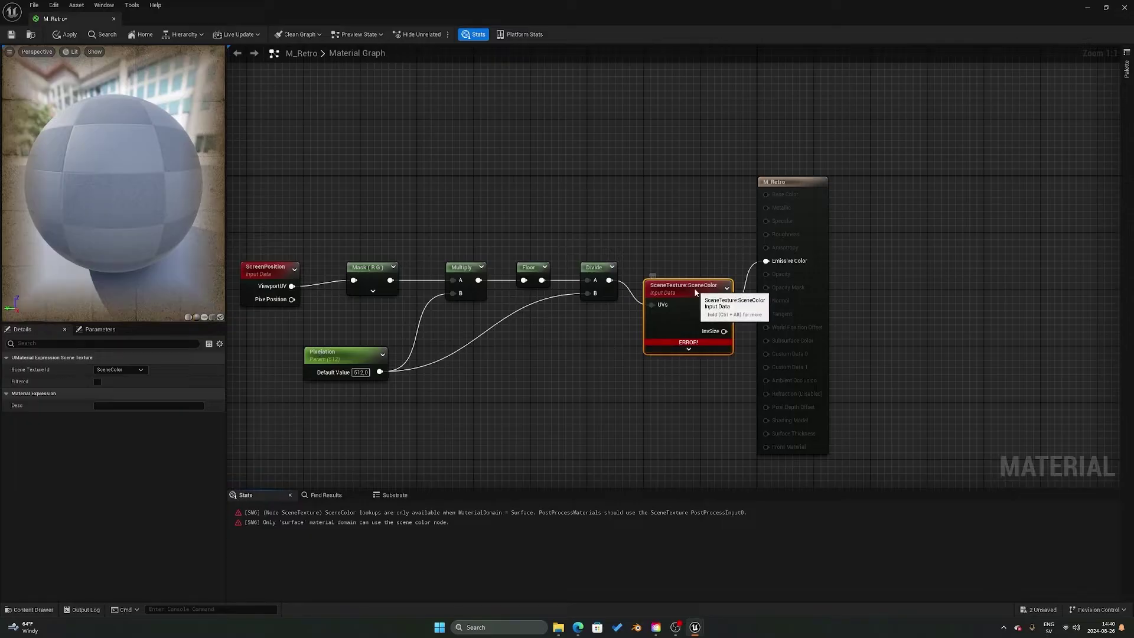
click(135, 370)
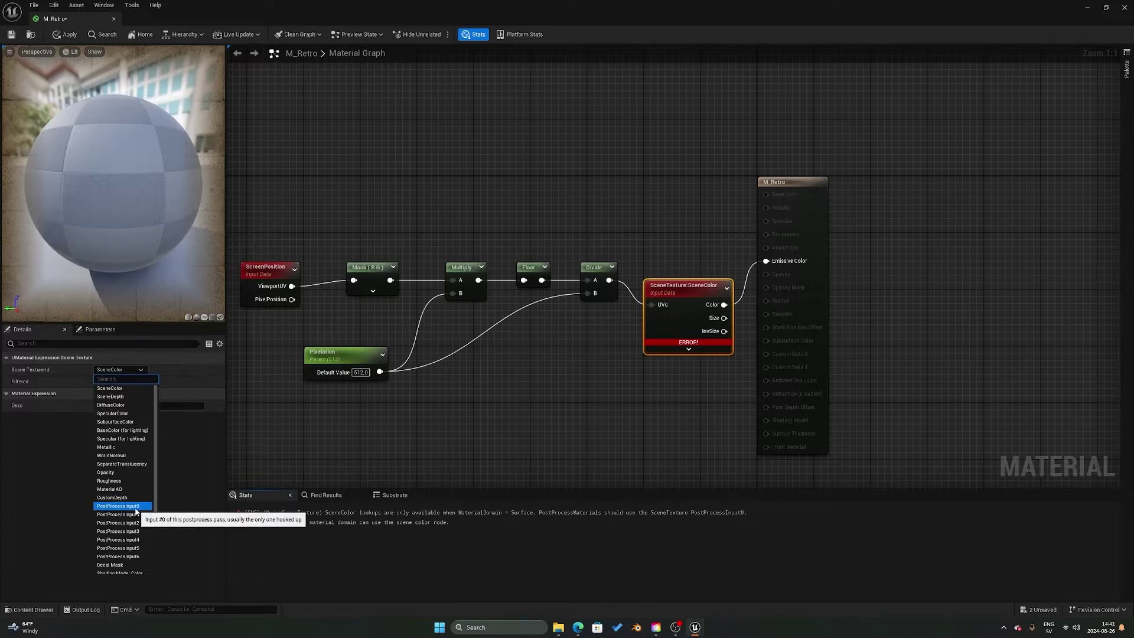
click(118, 506)
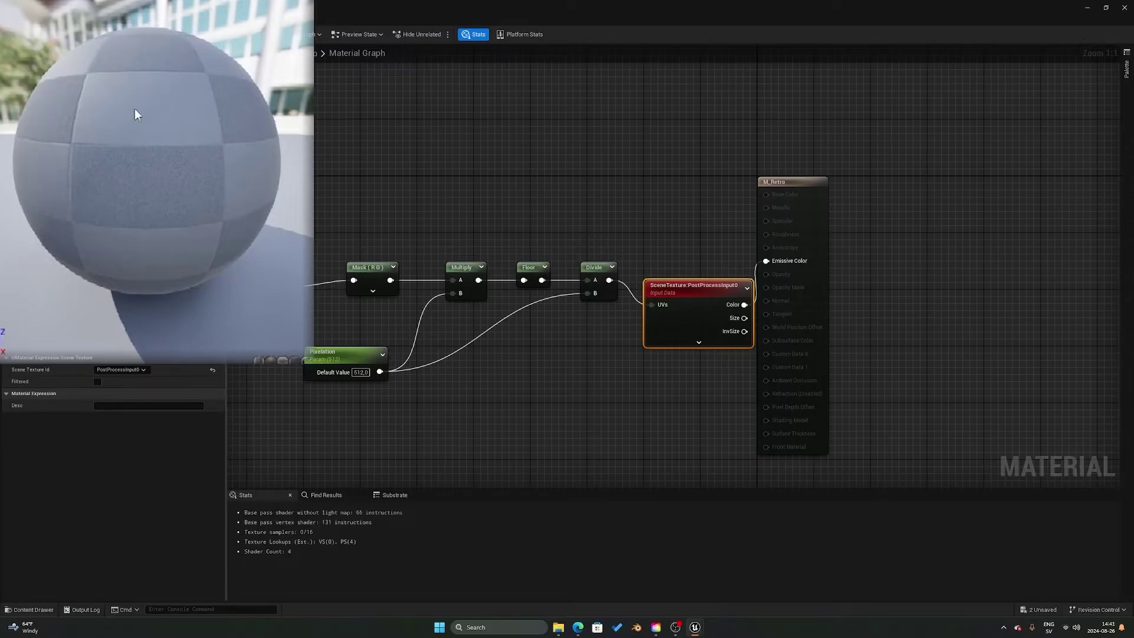
Try a lower default value for the Pixelation parameter in the preview and restore it to 512
click(333, 355)
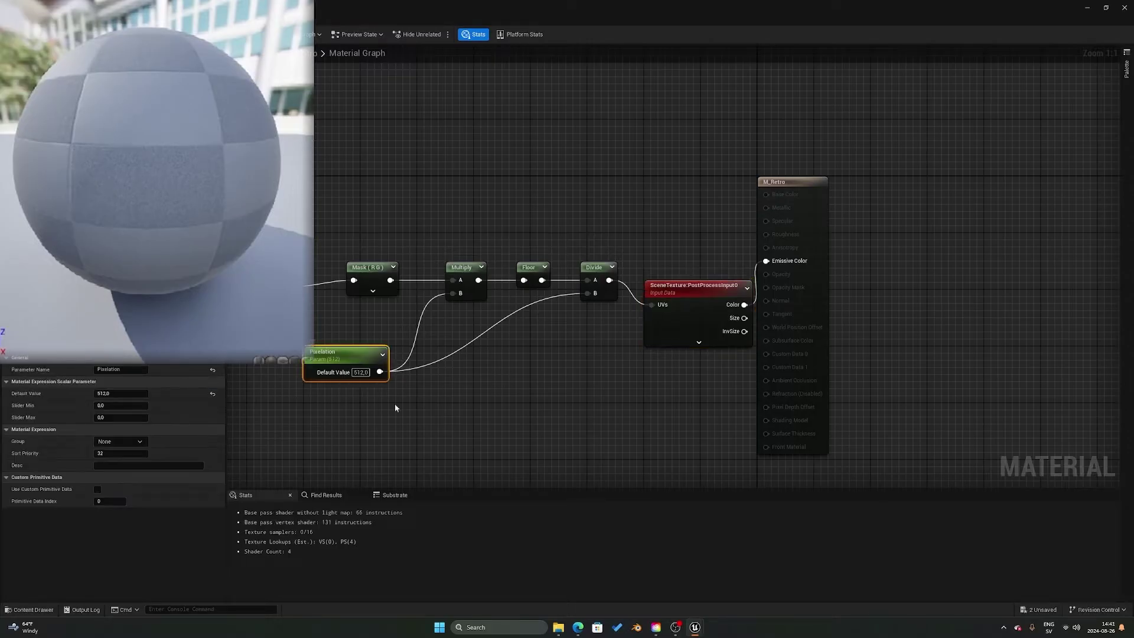
drag(93, 394, 65, 394)
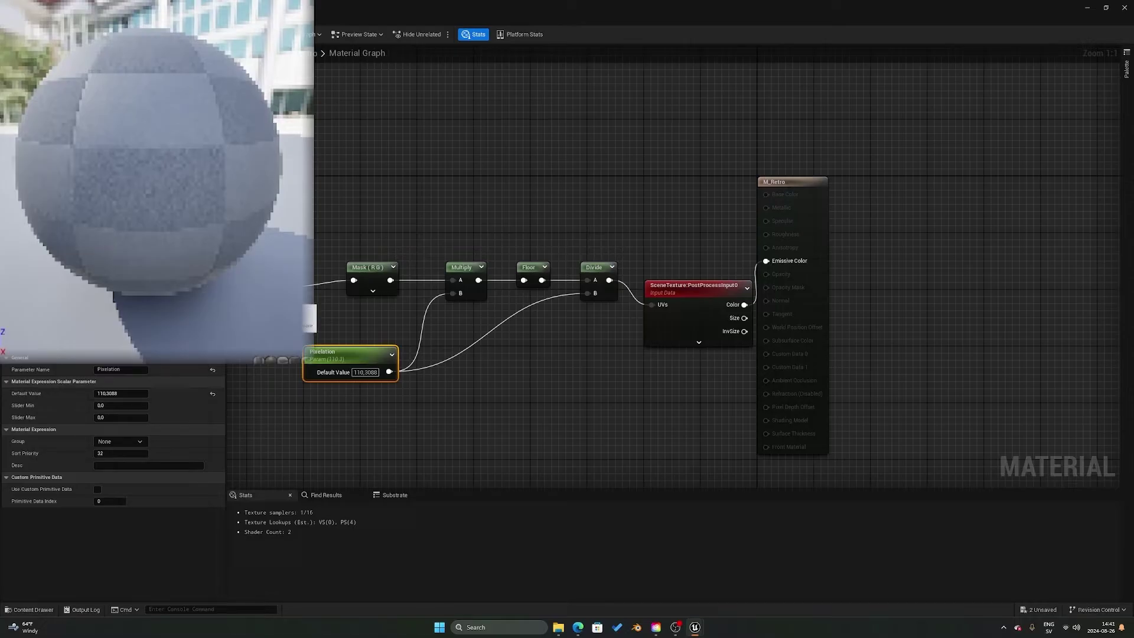
click(118, 393)
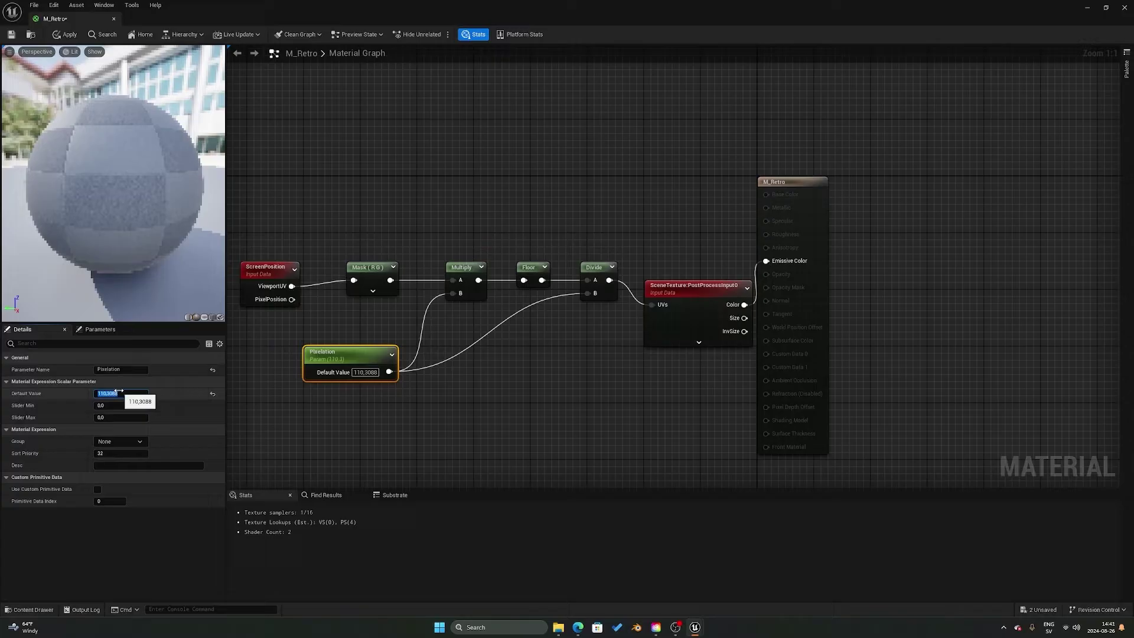
text(512)
key(Return)
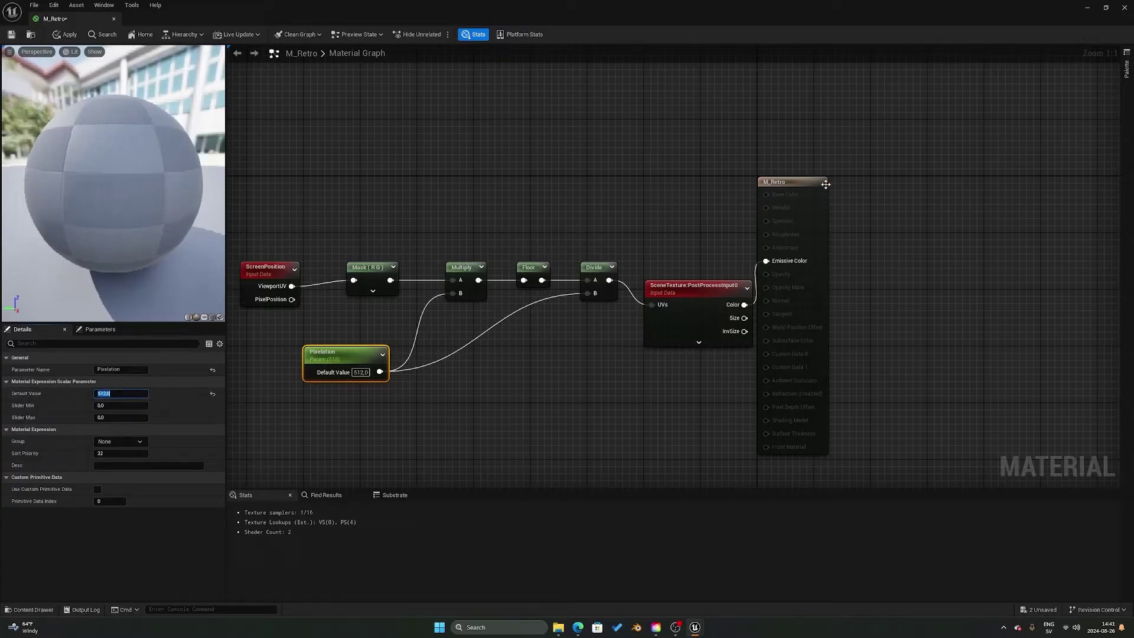
Move the M_Retro result node farther from the SceneTexture node and break the link between Color and Emissive Color
click(909, 195)
right_drag(942, 194, 875, 190)
scroll(872, 194, down, 4)
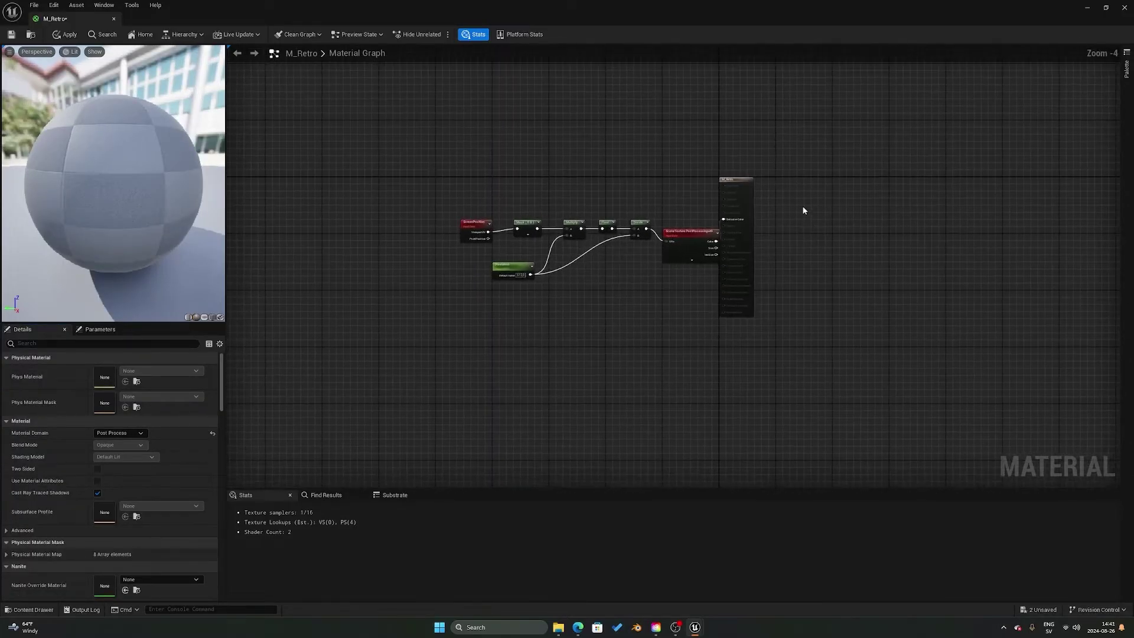
drag(738, 186, 838, 187)
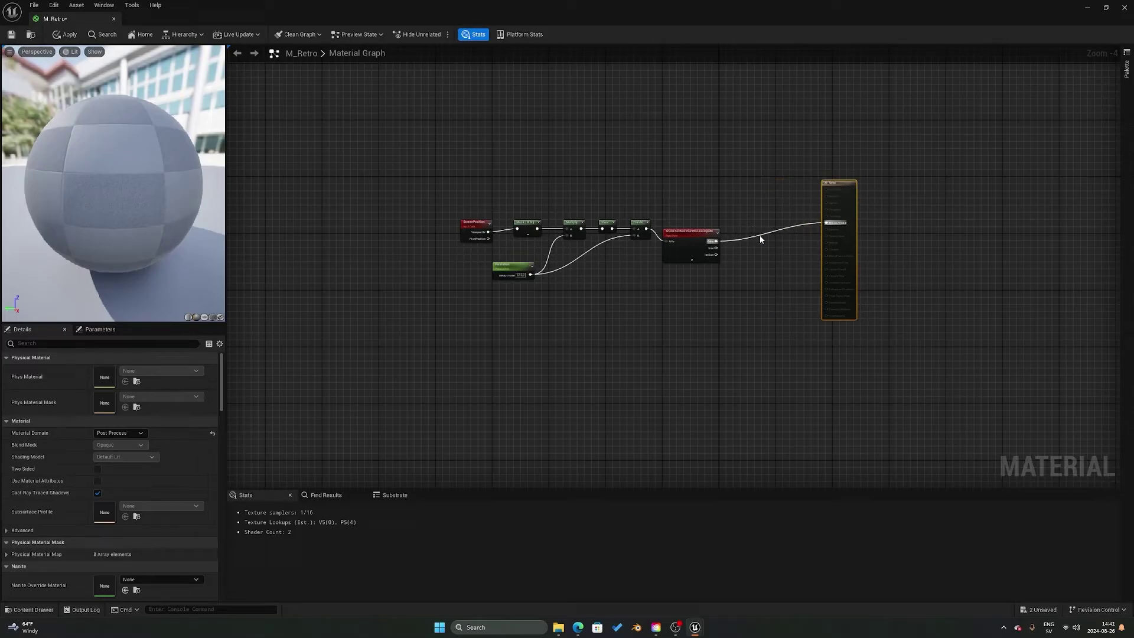
click(760, 235)
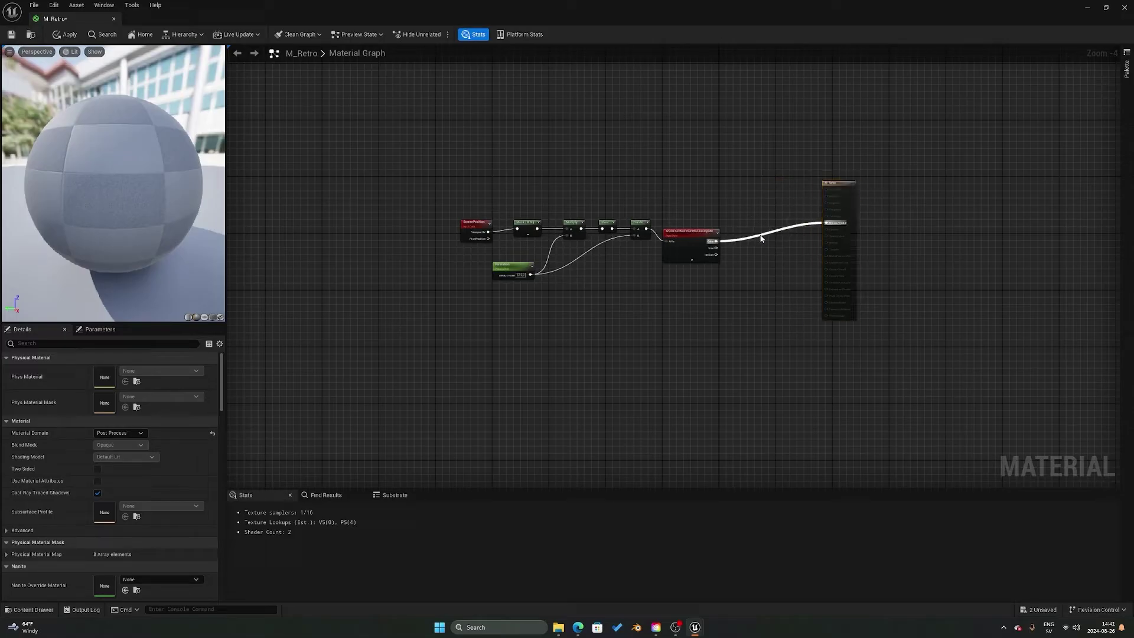
alt+click(809, 222)
right_drag(760, 255, 636, 270)
Add a Multiply node fed on input A by the SceneTexture Color output
scroll(638, 234, up, 4)
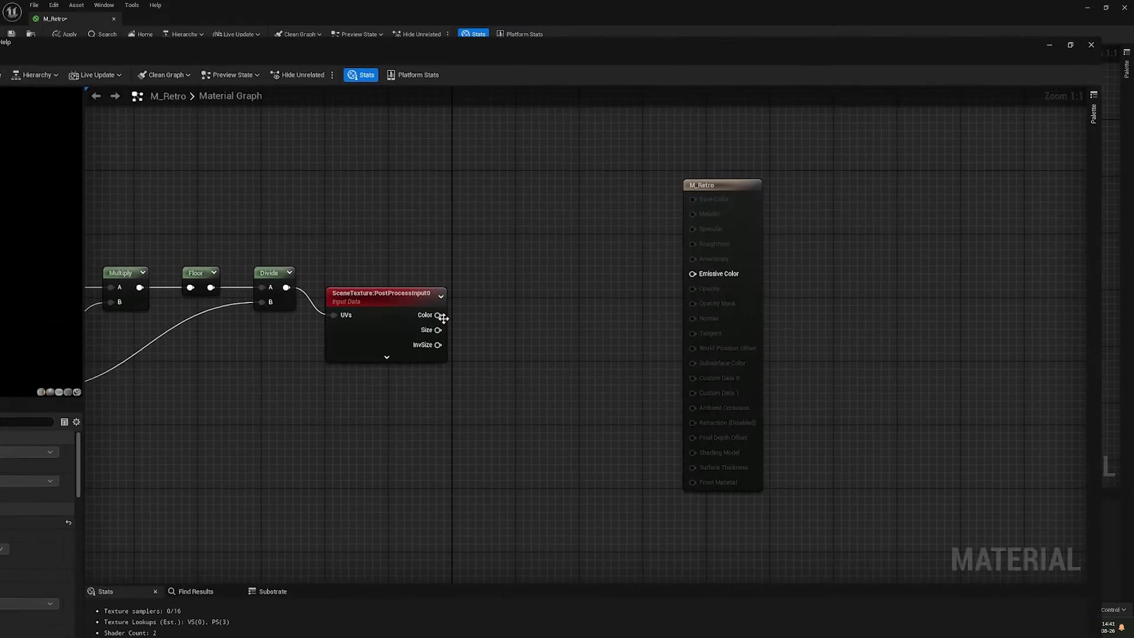
drag(541, 248, 605, 235)
drag(517, 288, 517, 287)
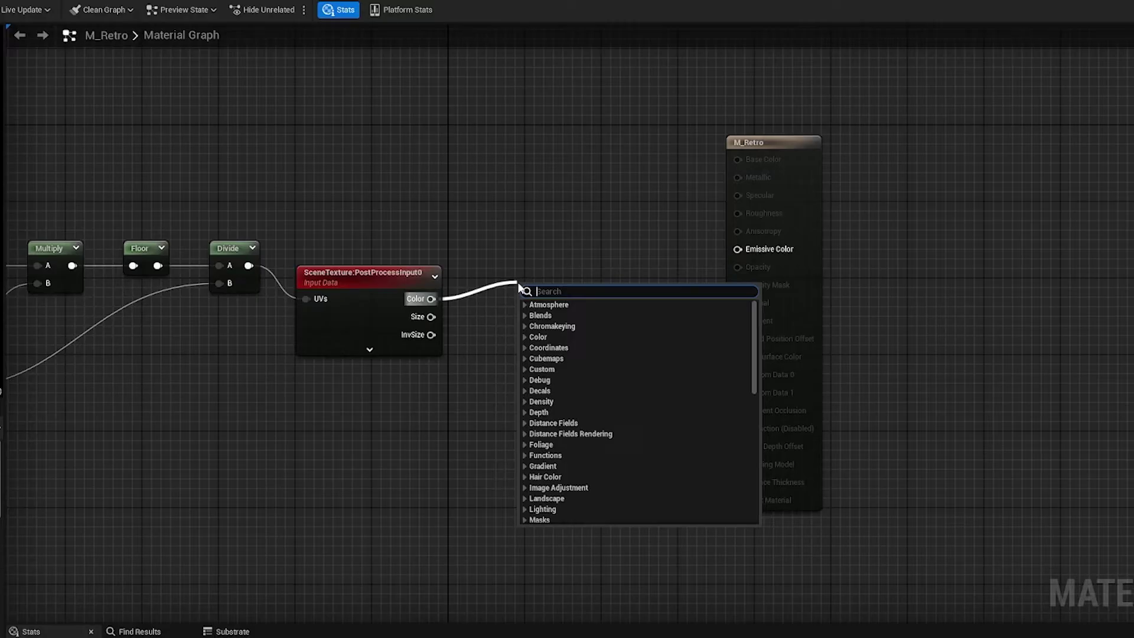
text(mul)
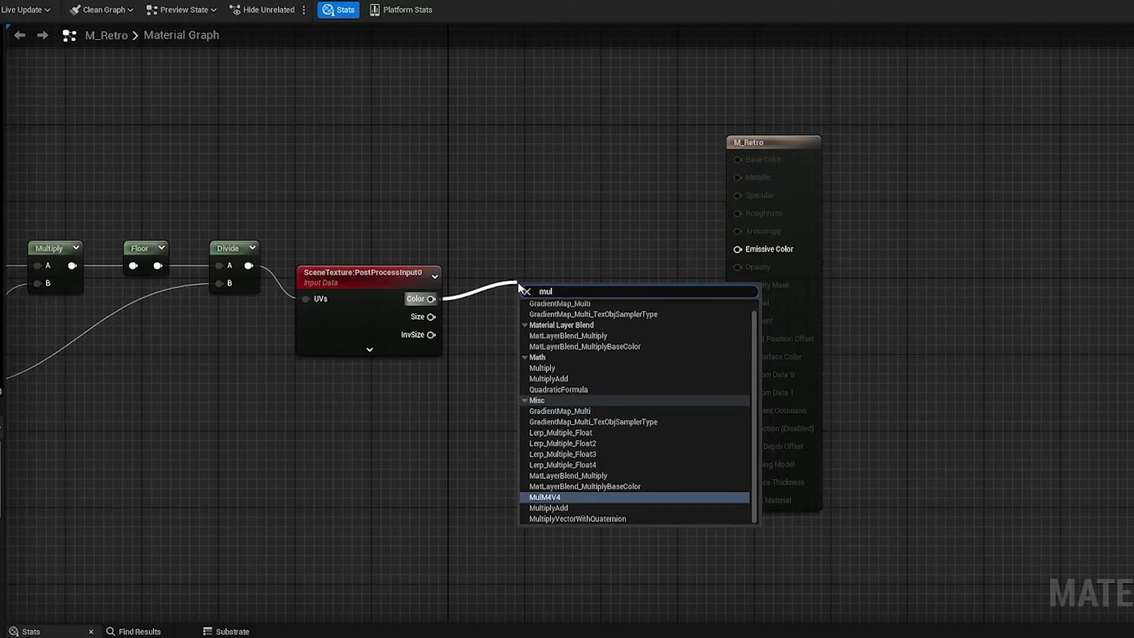
key(BackSpace)
key(BackSpace)
key(BackSpace)
text(*)
key(Return)
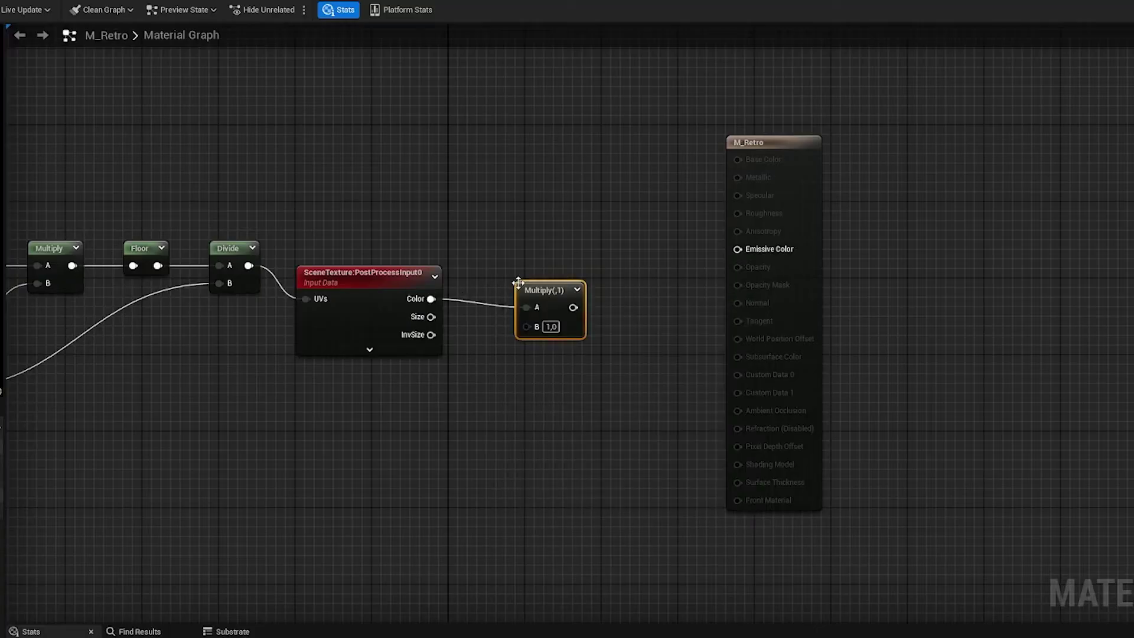
right_drag(622, 314, 615, 232)
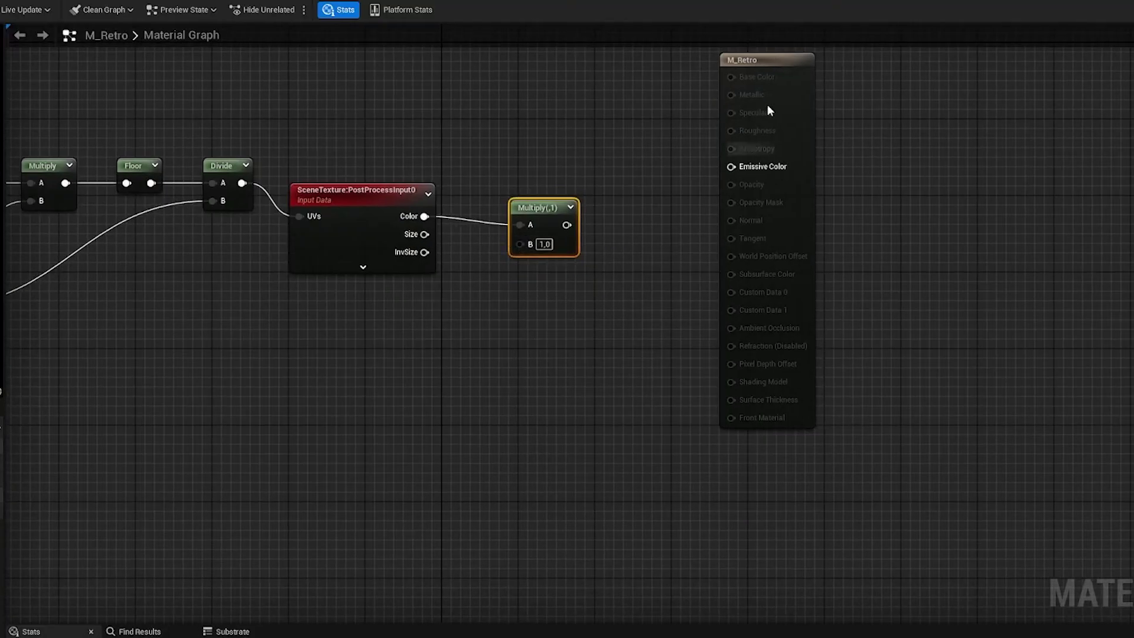
Make room beside the result node and feed the new Multiply's input B with a scalar parameter named Color, default value 10
drag(764, 63, 850, 72)
drag(519, 244, 467, 313)
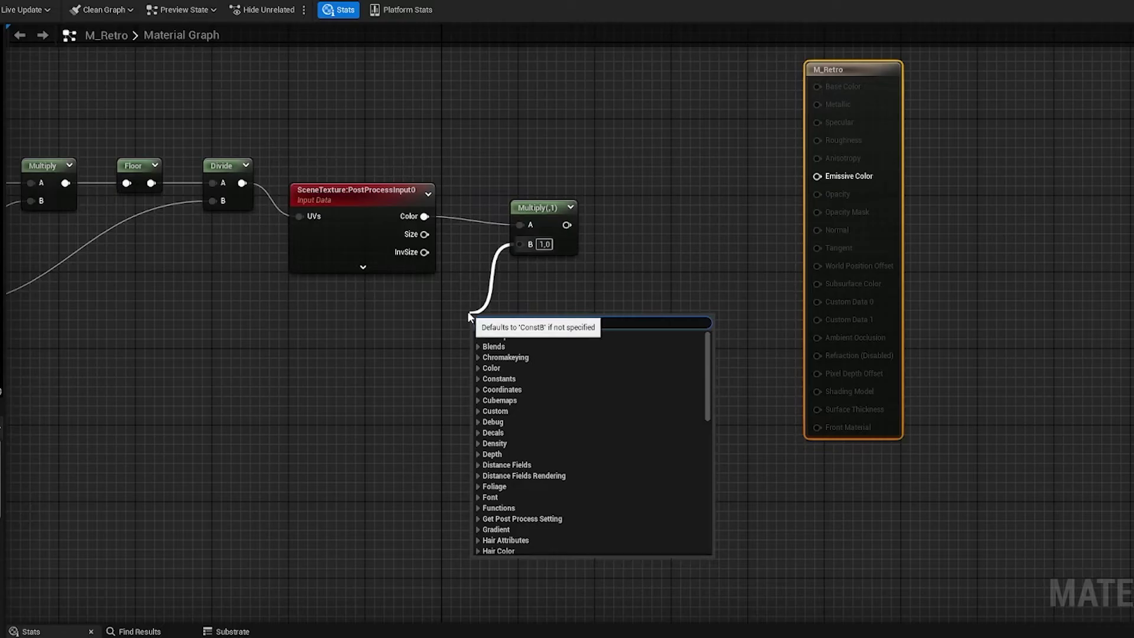
text(scal)
key(Return)
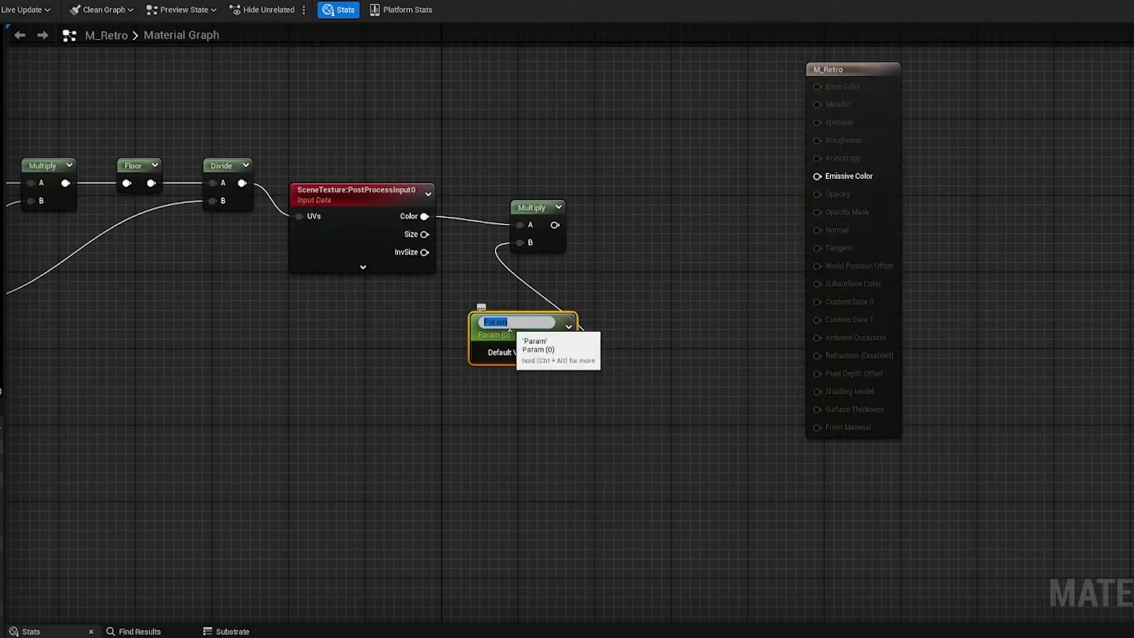
text(Color)
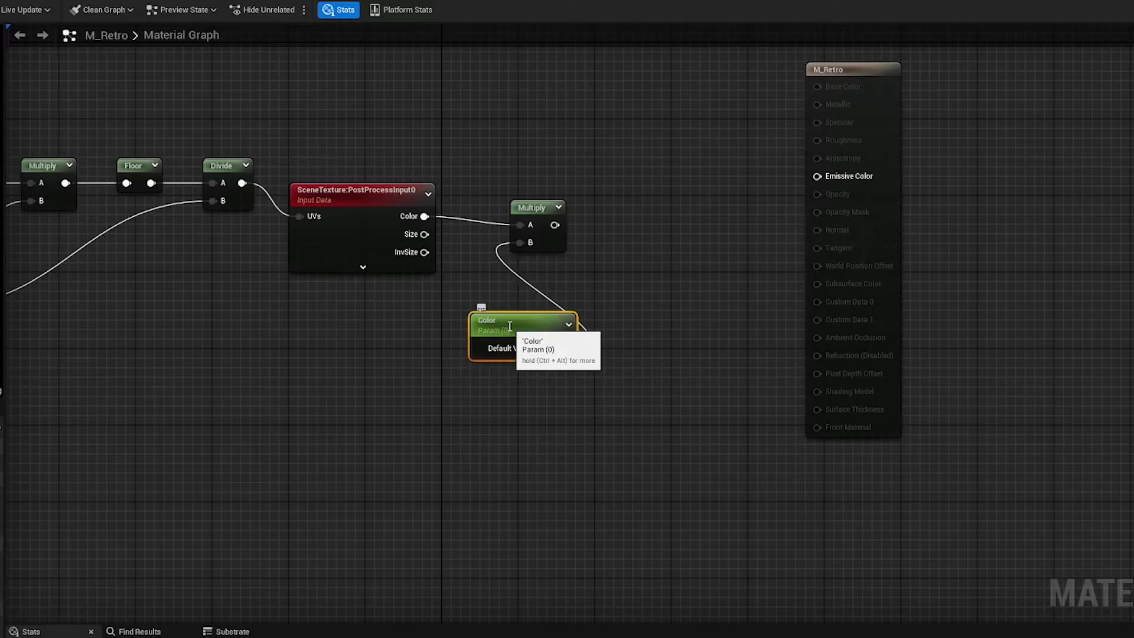
drag(512, 322, 418, 319)
click(448, 350)
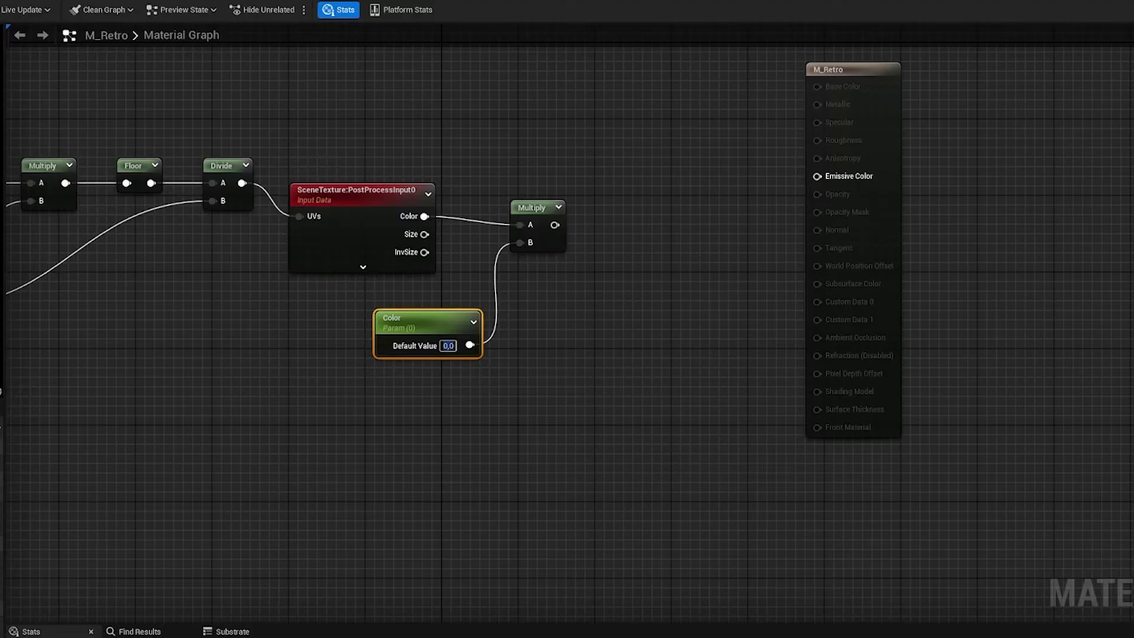
text(10)
key(Return)
Add a Ceil node fed by the new Multiply's output and place it just above that node's level
click(629, 388)
right_drag(630, 389, 495, 327)
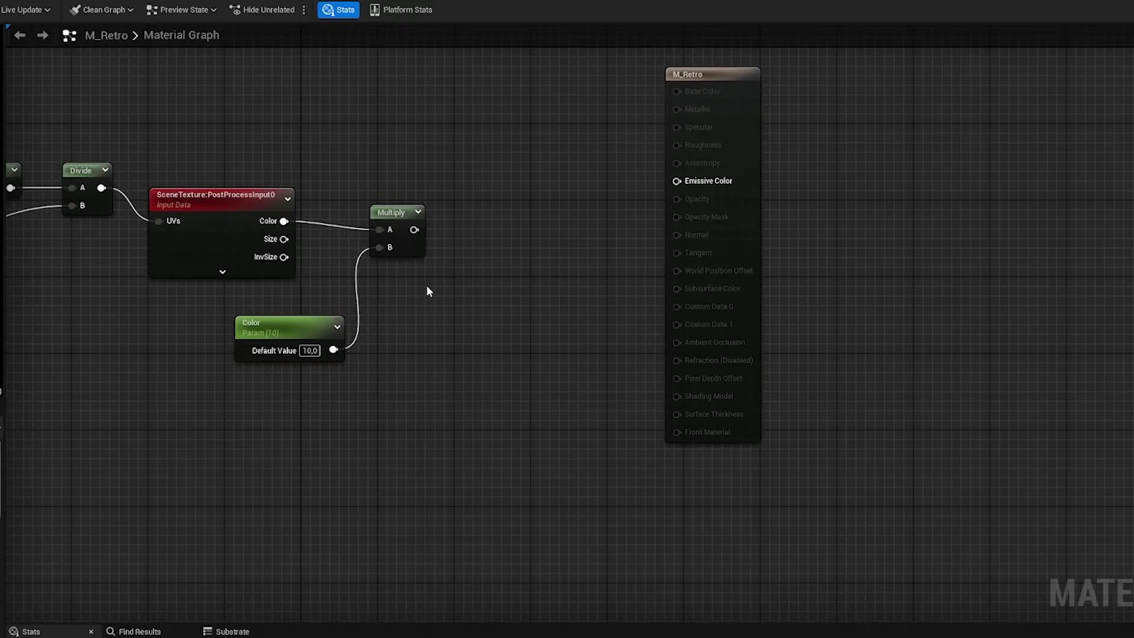
drag(414, 230, 455, 232)
text(cei)
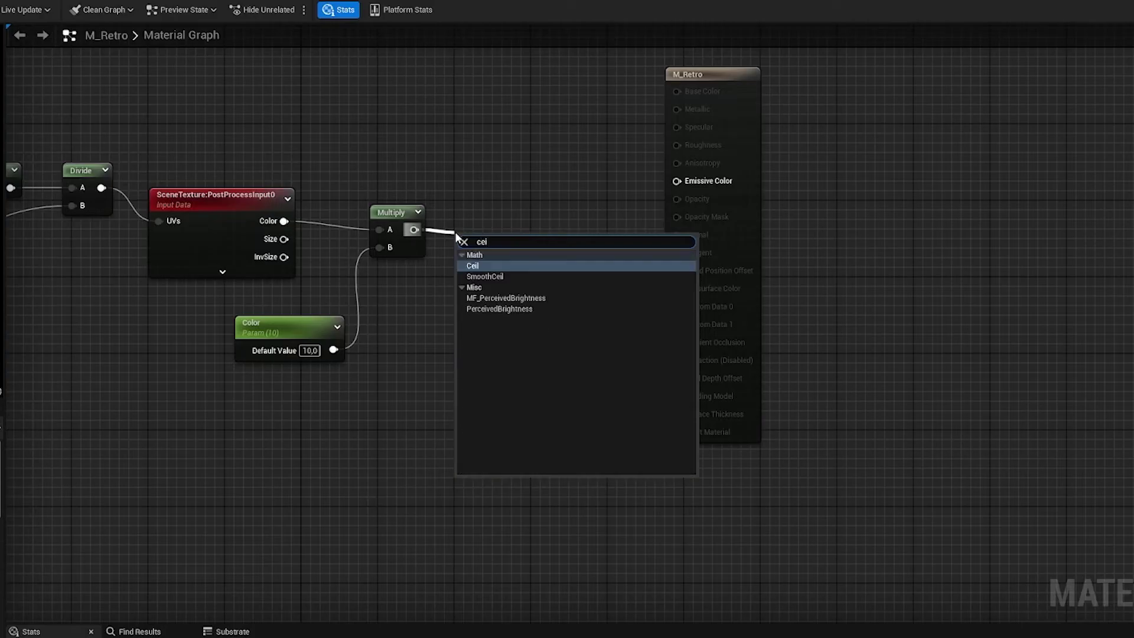
click(500, 267)
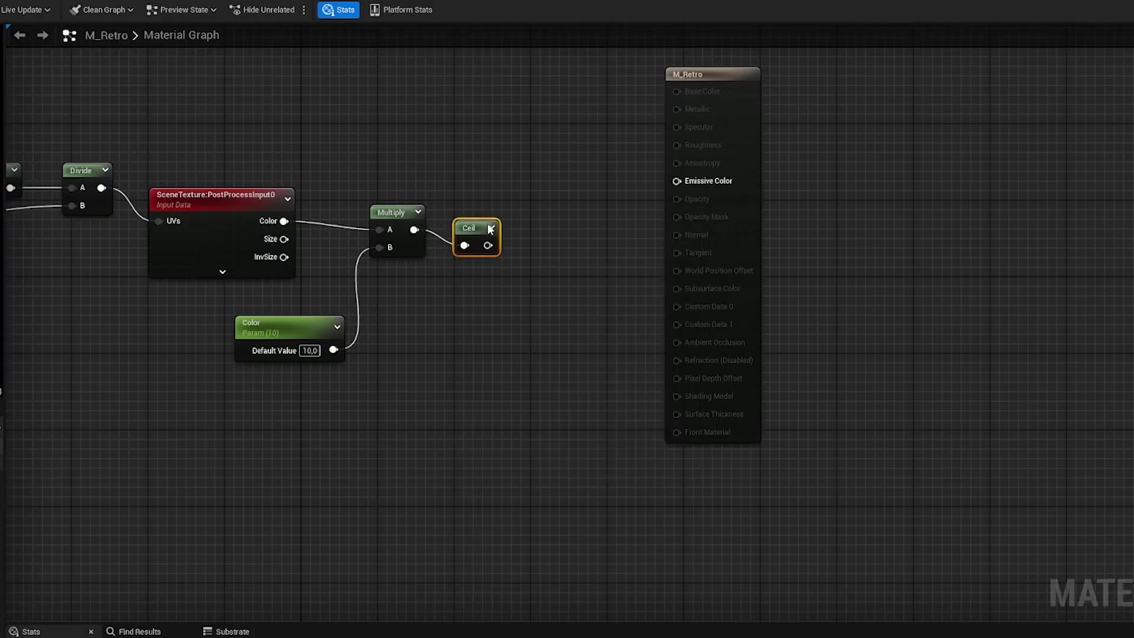
drag(490, 229, 500, 201)
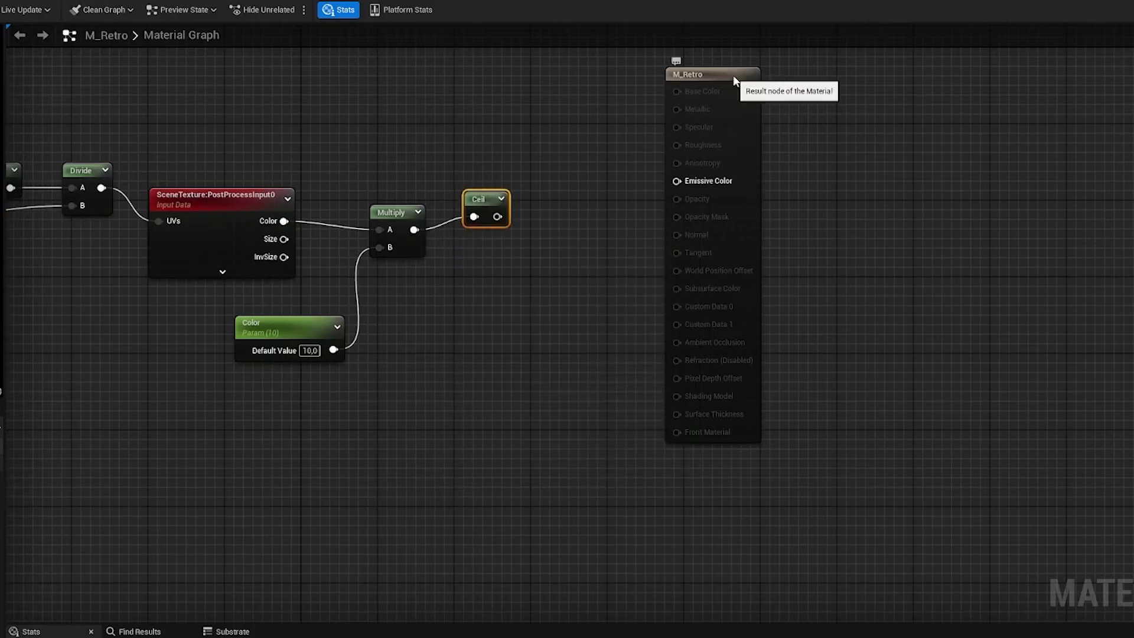
Add a Divide node after Ceil and connect the Color parameter to its input B, shifting the result node to make room
drag(732, 75, 769, 74)
drag(498, 216, 538, 215)
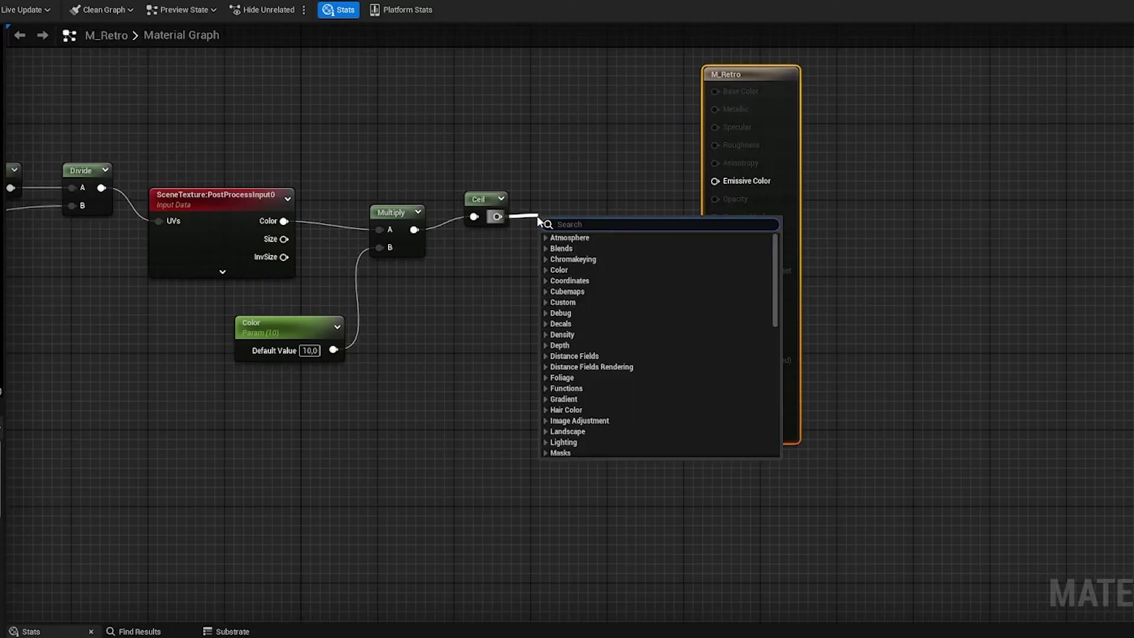
text(divide)
click(583, 246)
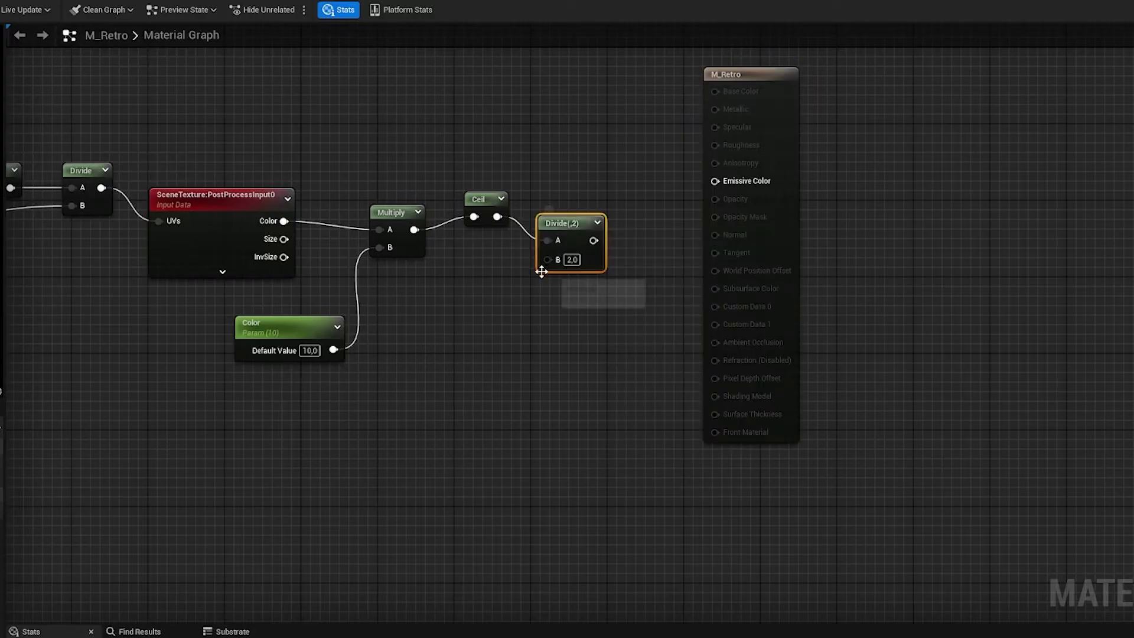
drag(548, 260, 334, 352)
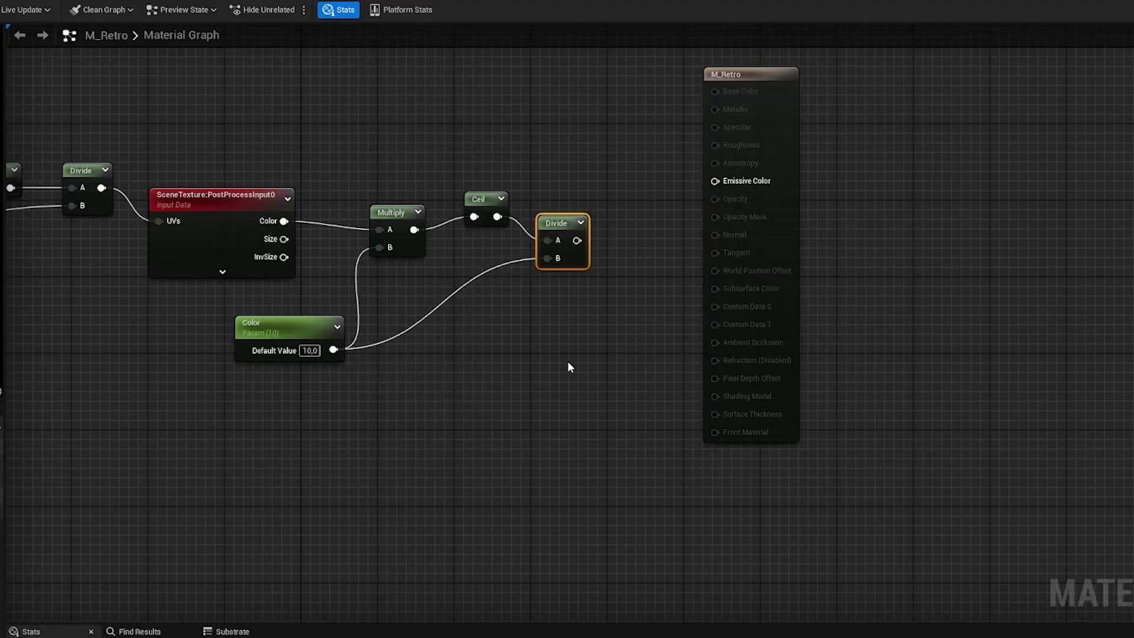
Space out the result node and the last Divide node, and connect that Divide's output to Emissive Color
right_drag(640, 231, 422, 287)
drag(539, 136, 616, 135)
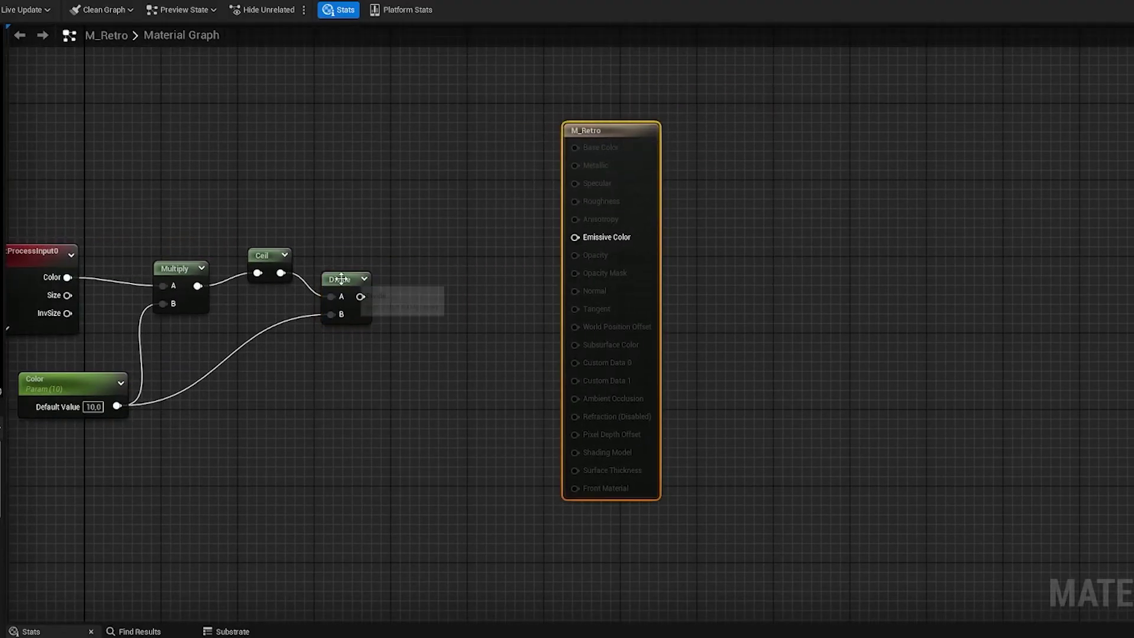
drag(345, 283, 575, 237)
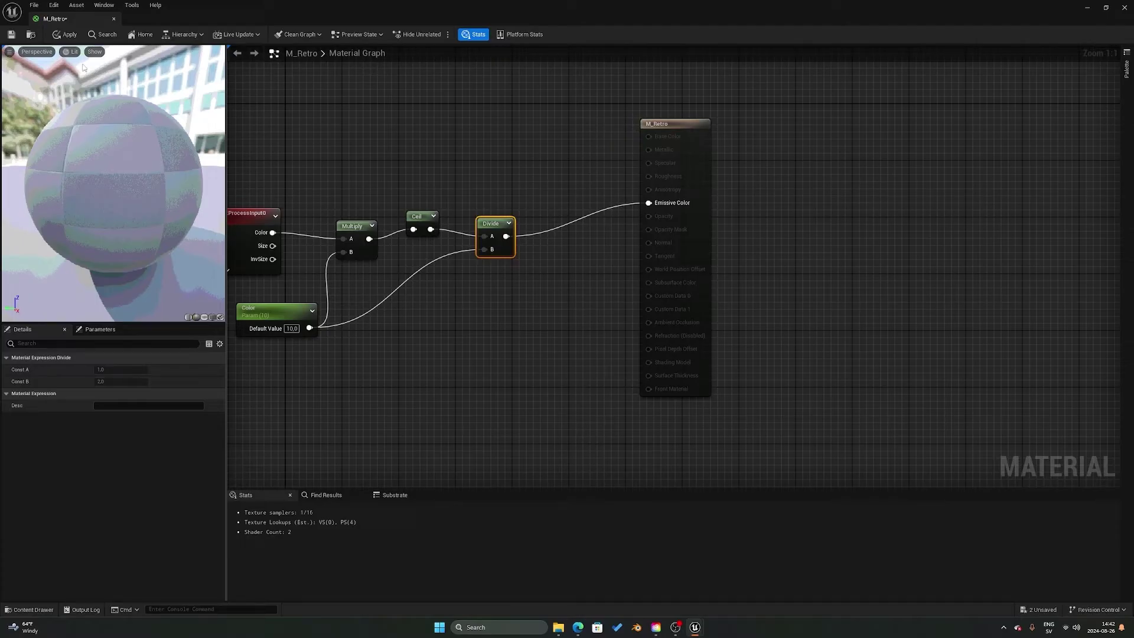
Apply and save the M_Retro material, and close its editor
click(69, 35)
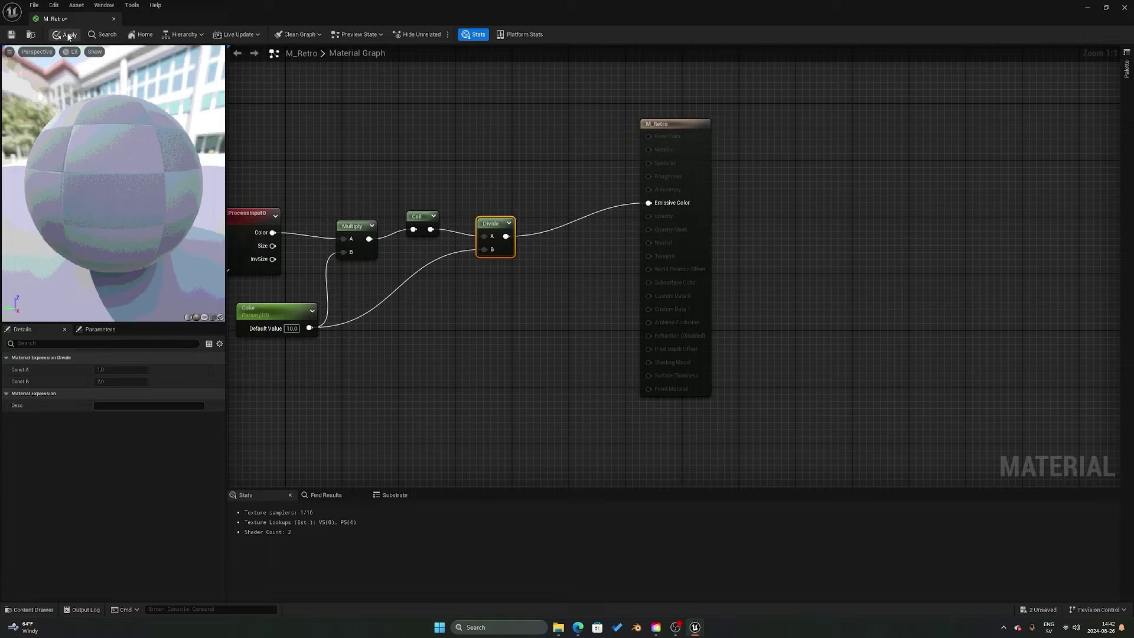
click(11, 36)
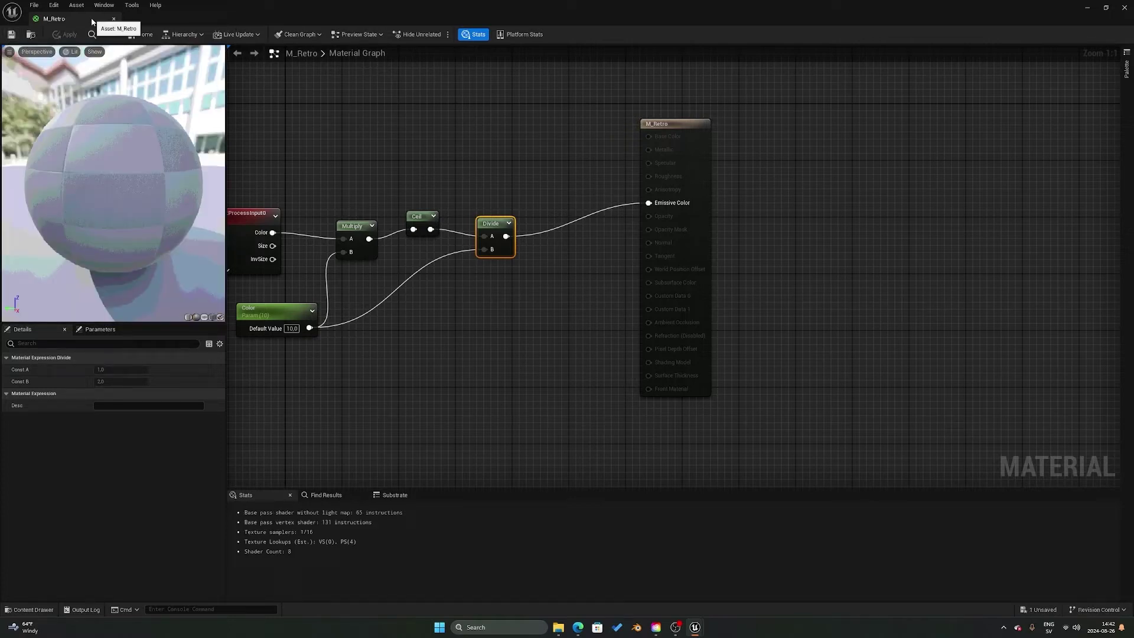
click(113, 18)
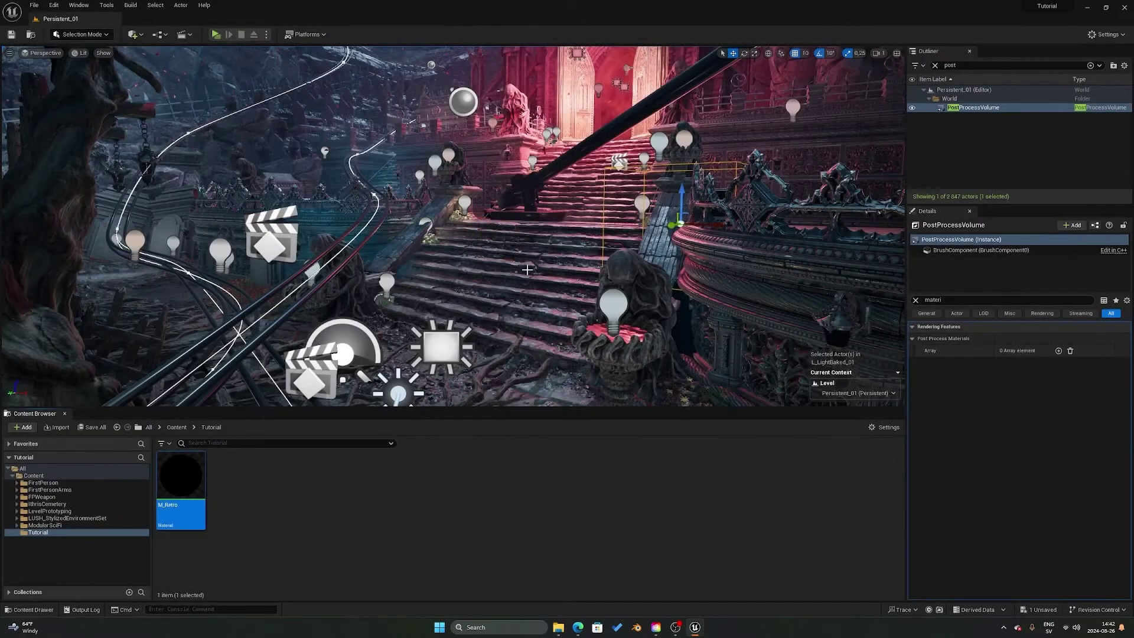
Create a material instance from M_Retro and name it MI_Retro
right_click(181, 471)
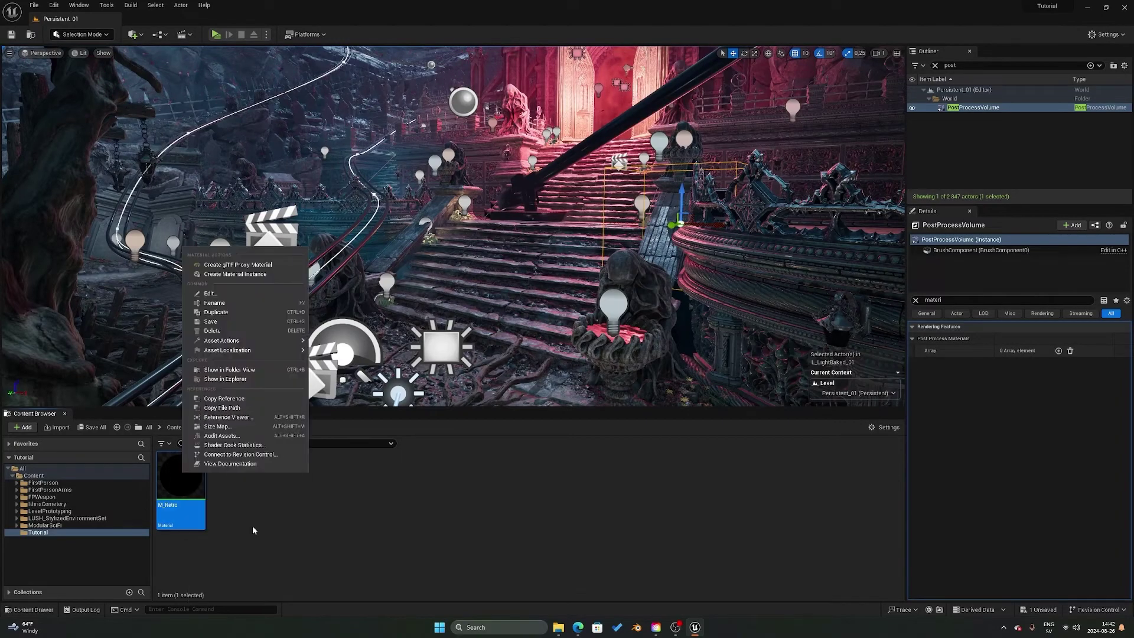
click(236, 274)
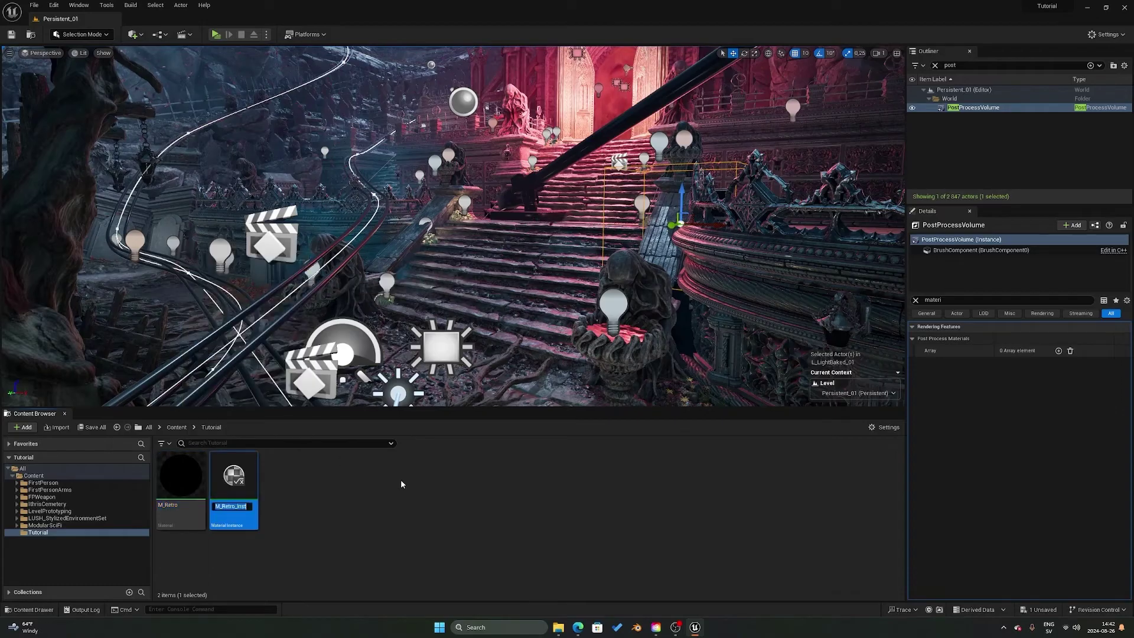
text(MI_Retro)
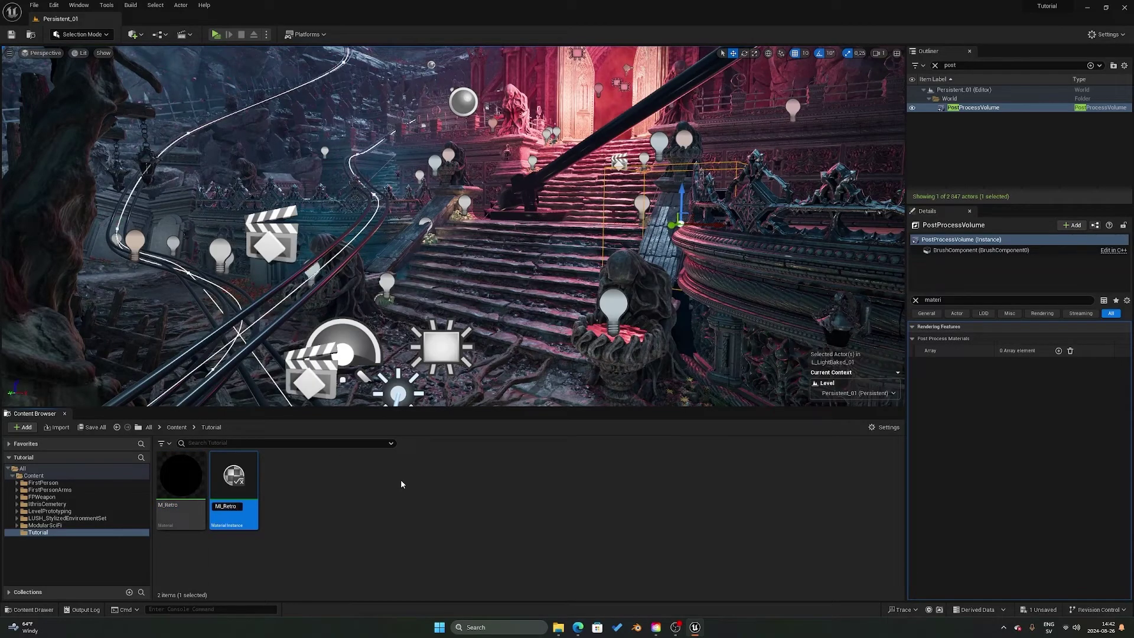
key(Return)
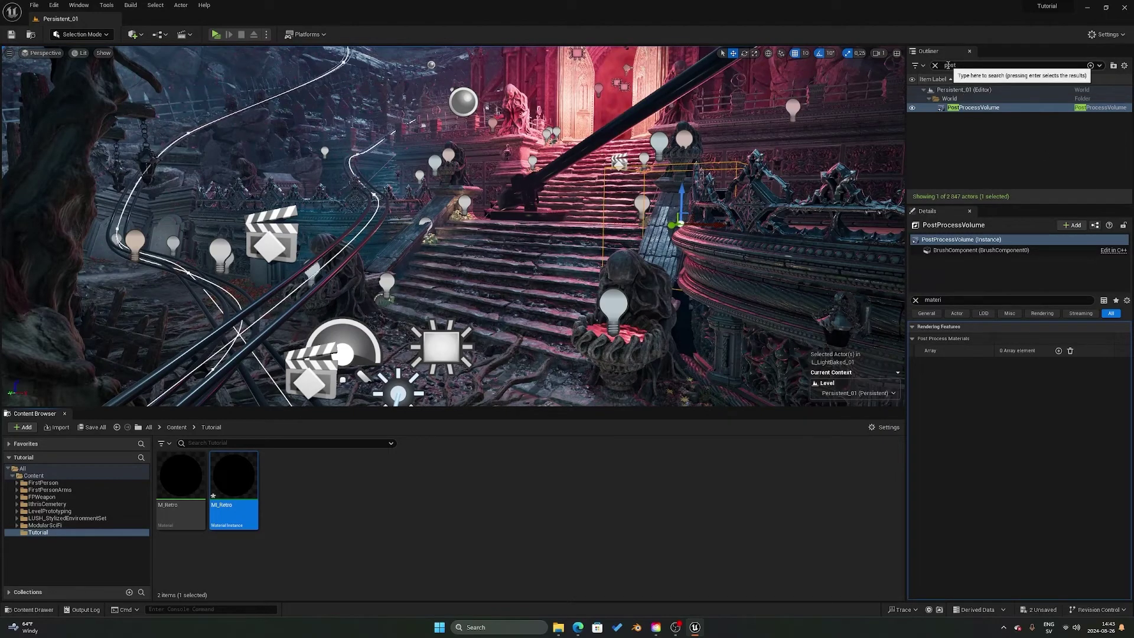
Add an asset reference element to the PostProcessVolume's Post Process Materials array, filtering its properties by "mater"
click(971, 109)
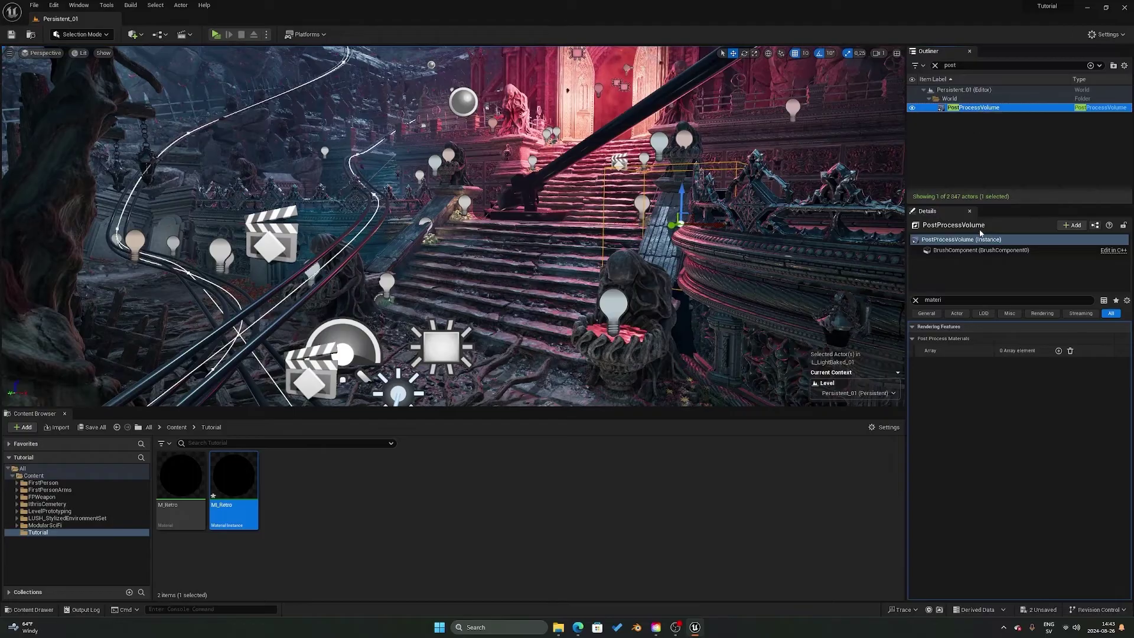
click(916, 300)
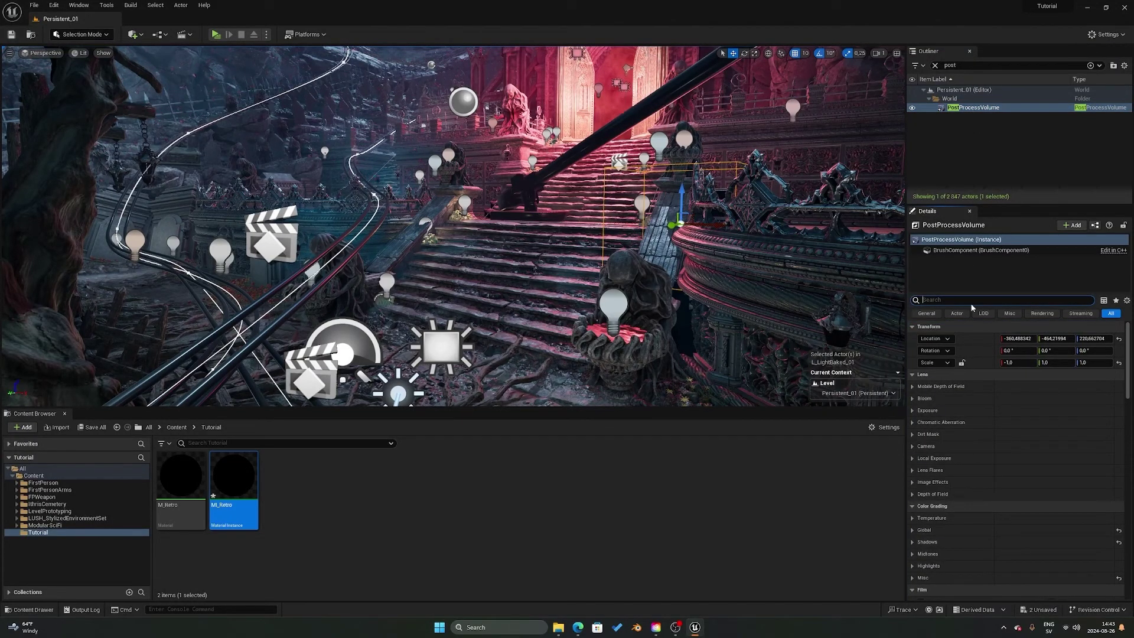
text(mater)
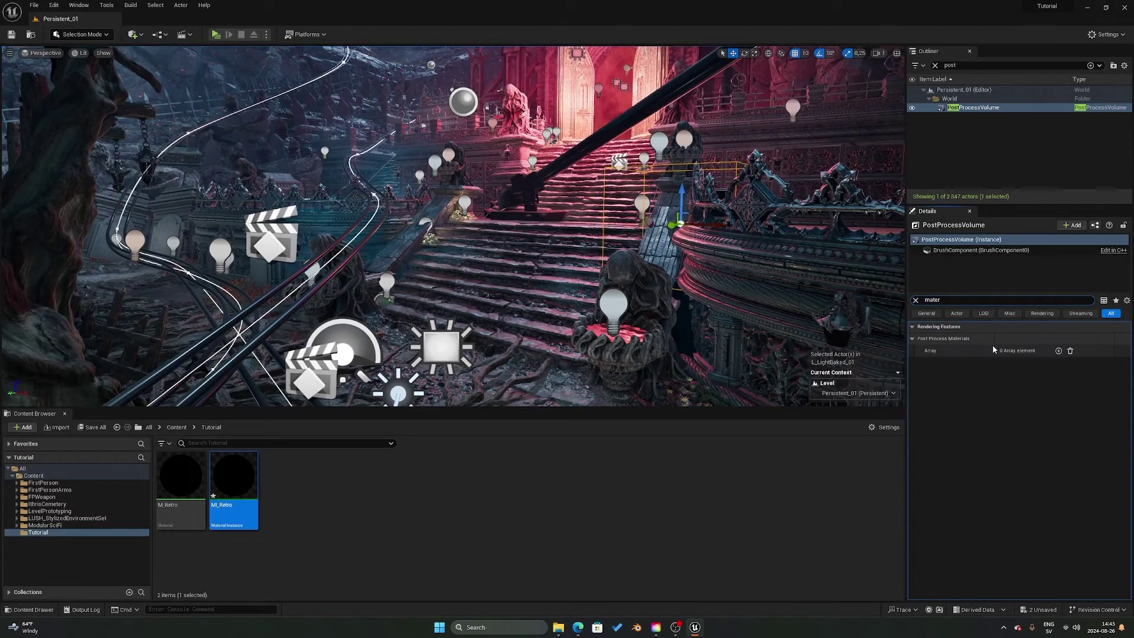
click(1058, 351)
click(1017, 362)
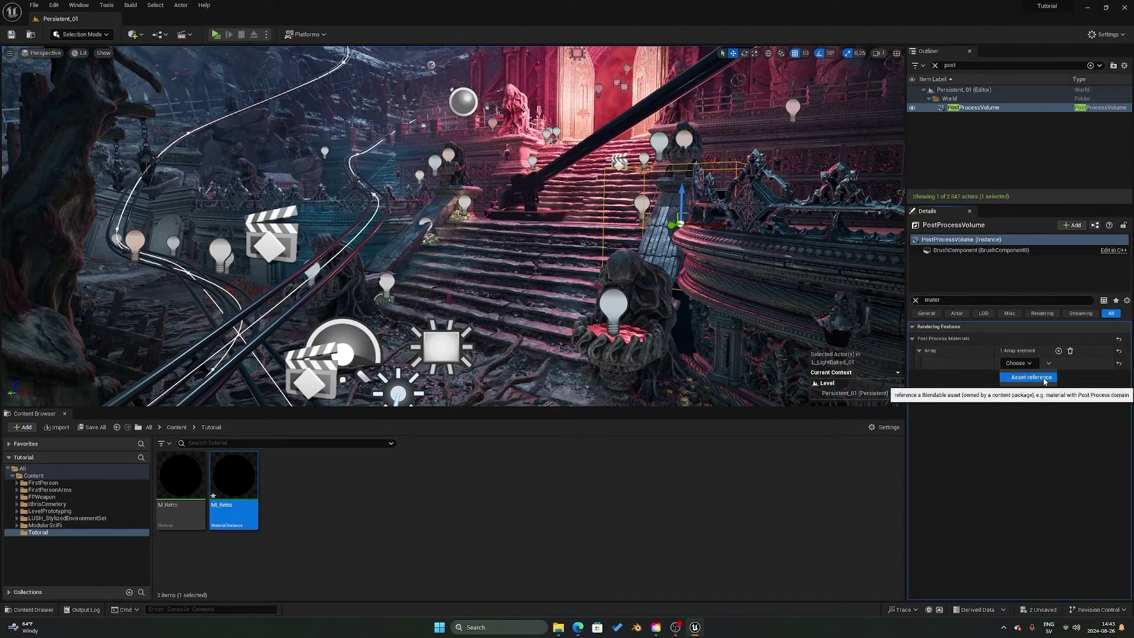
click(1044, 381)
Assign the MI_Retro material instance to the new Post Process Materials element
click(1012, 363)
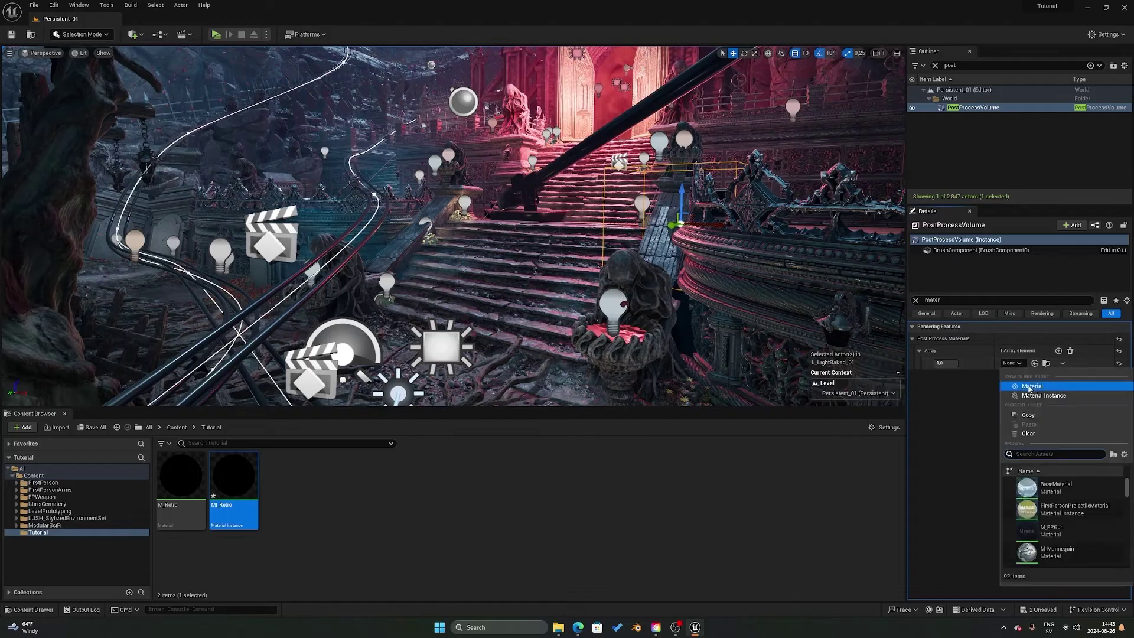
text(MI)
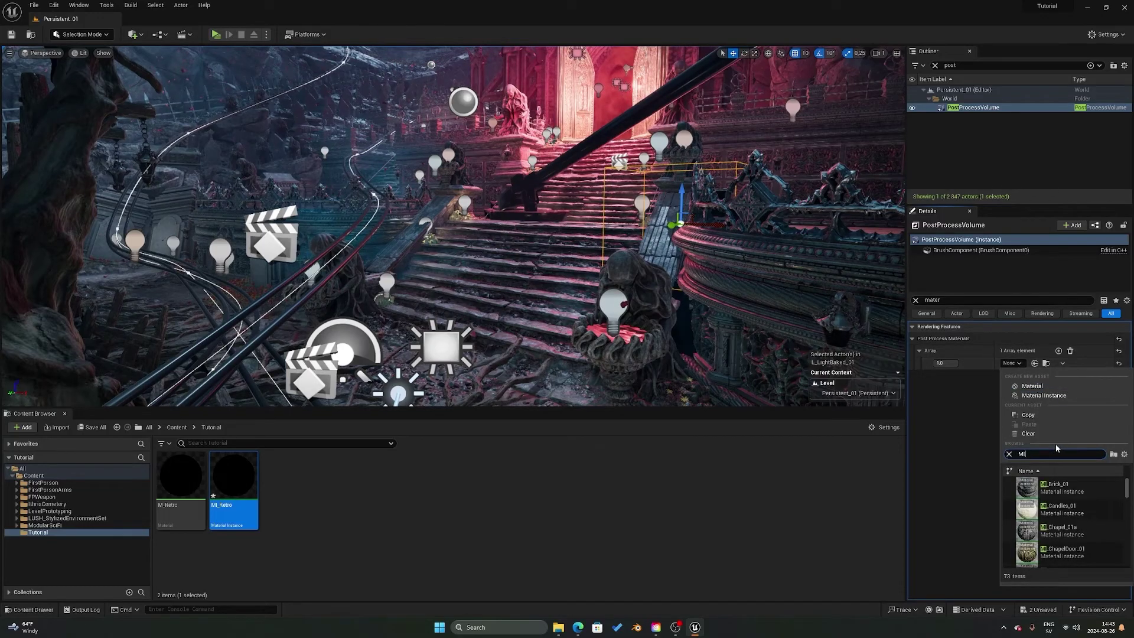
text(_Retro)
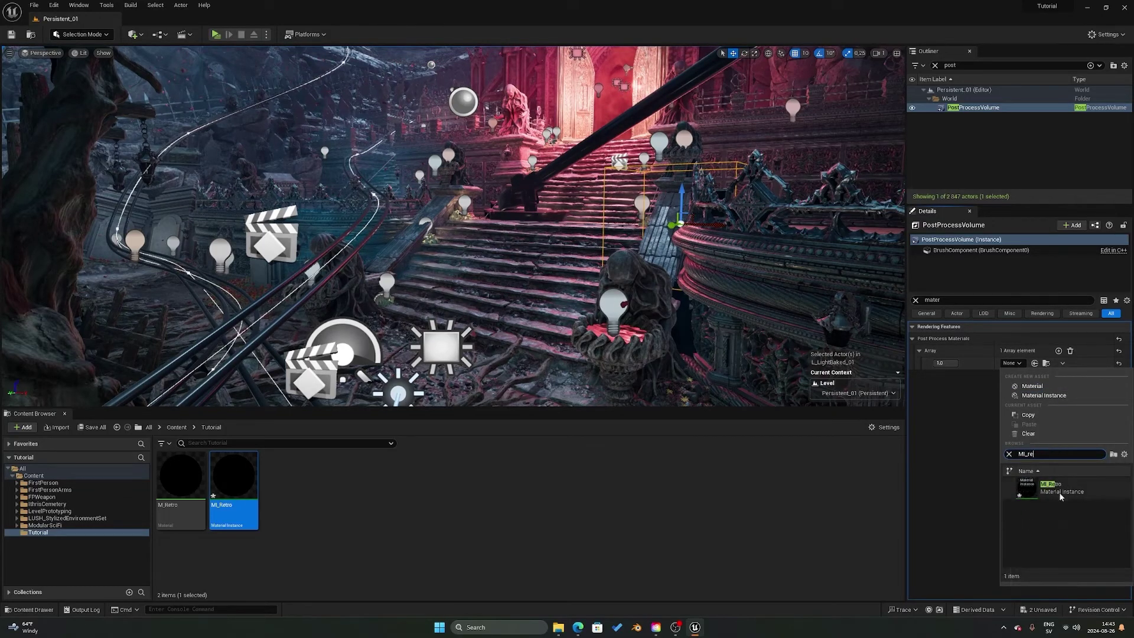
click(1059, 492)
right_drag(463, 211, 416, 199)
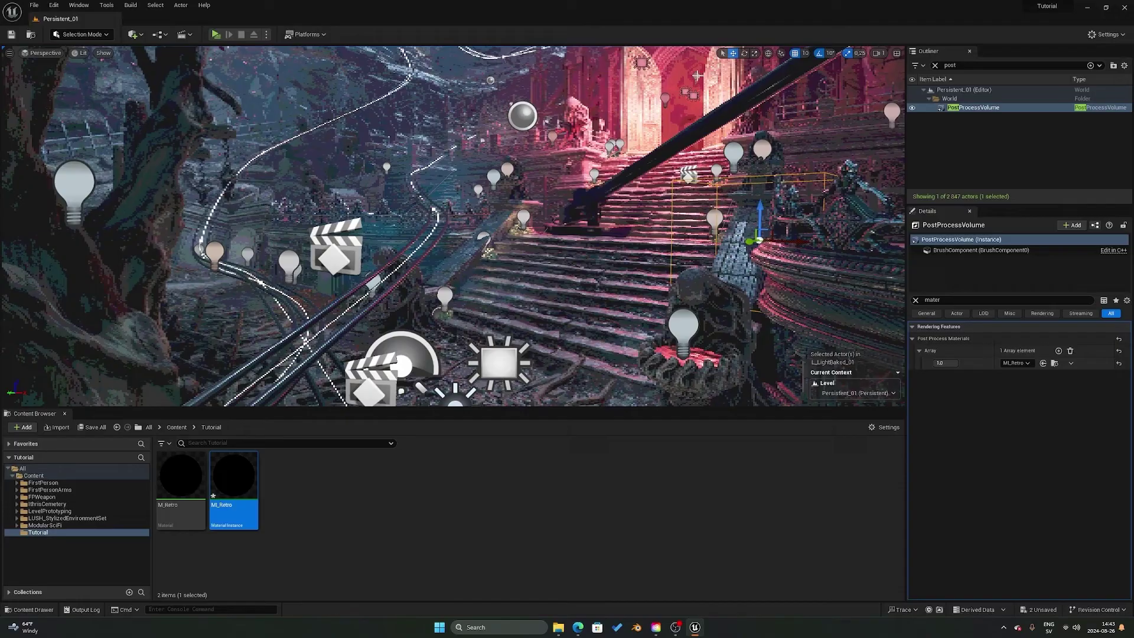
Play the level in a new window, walk forward to examine the retro effect, and stop the session
key(Escape)
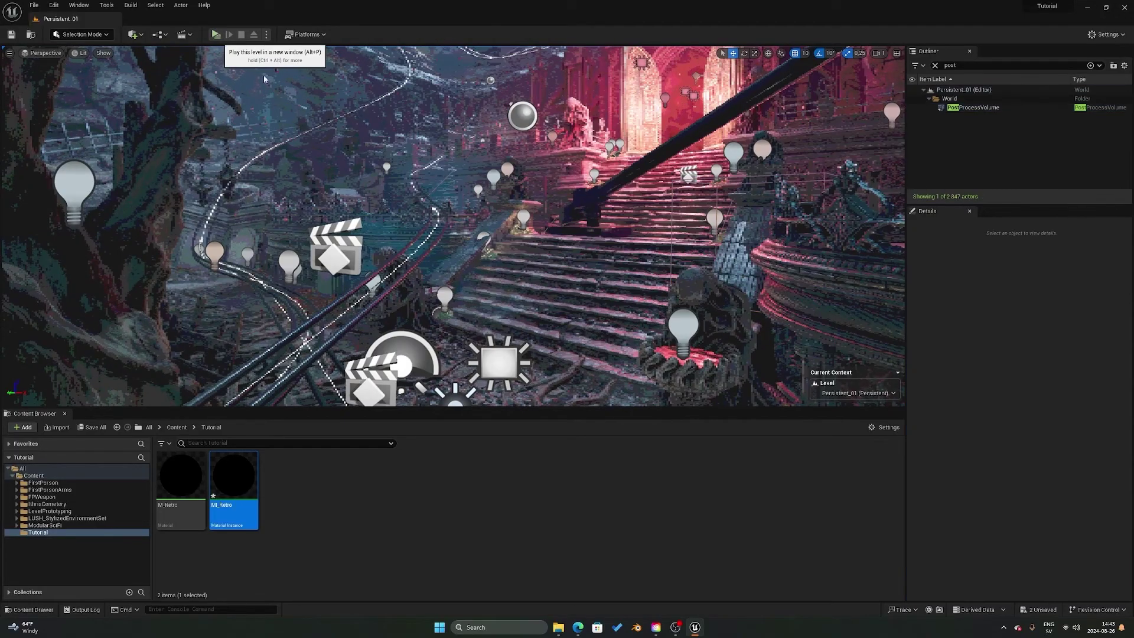
key(alt+p)
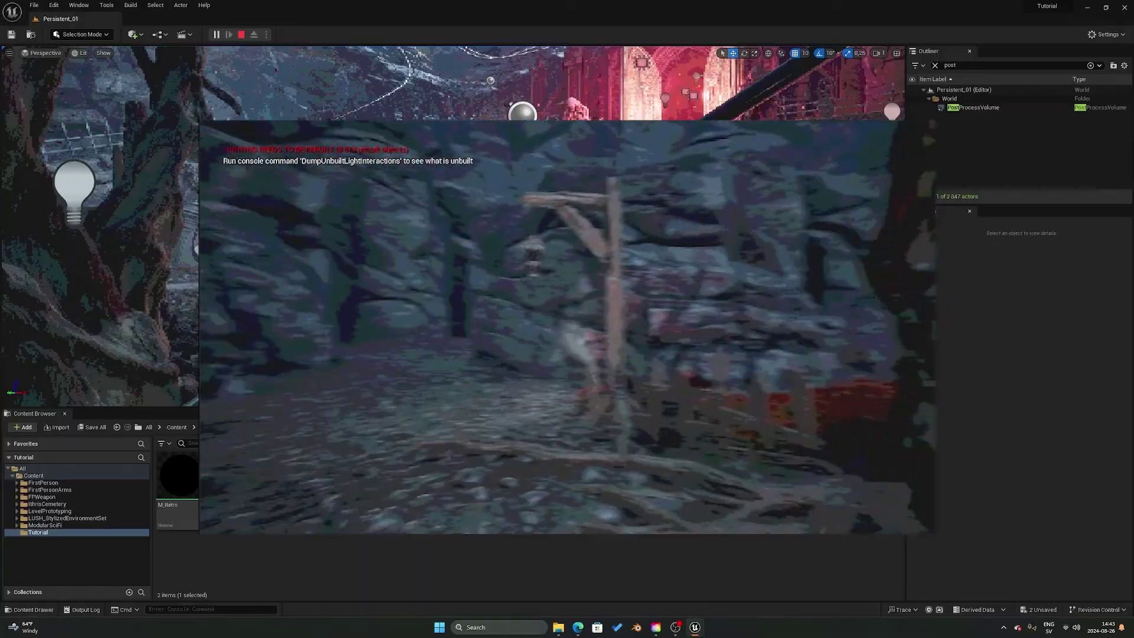
key(w)
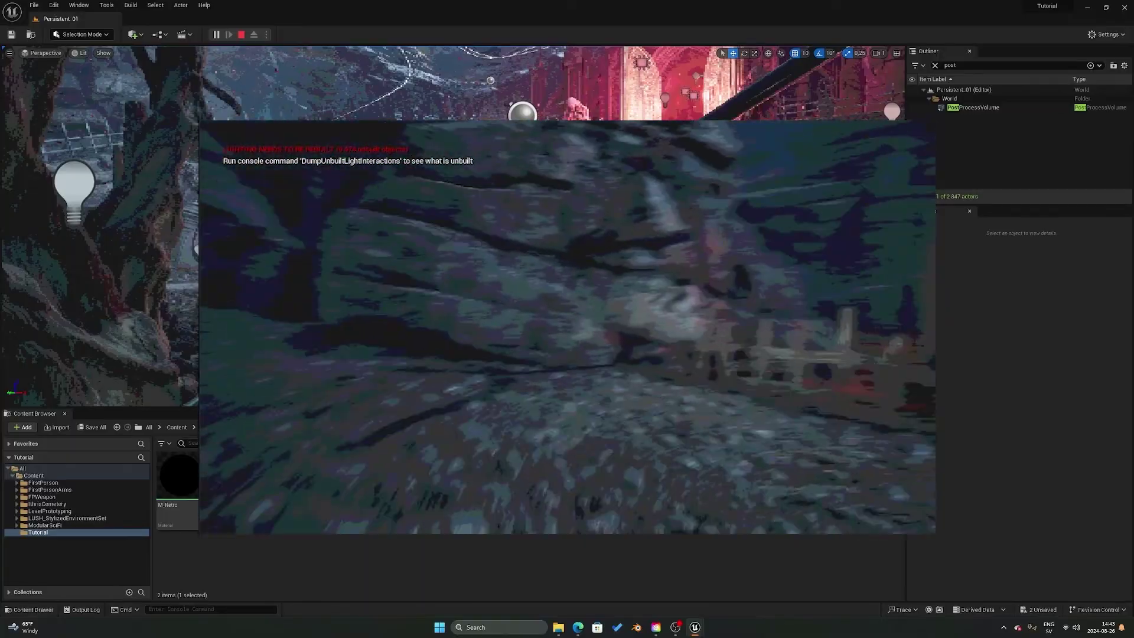
key(w)
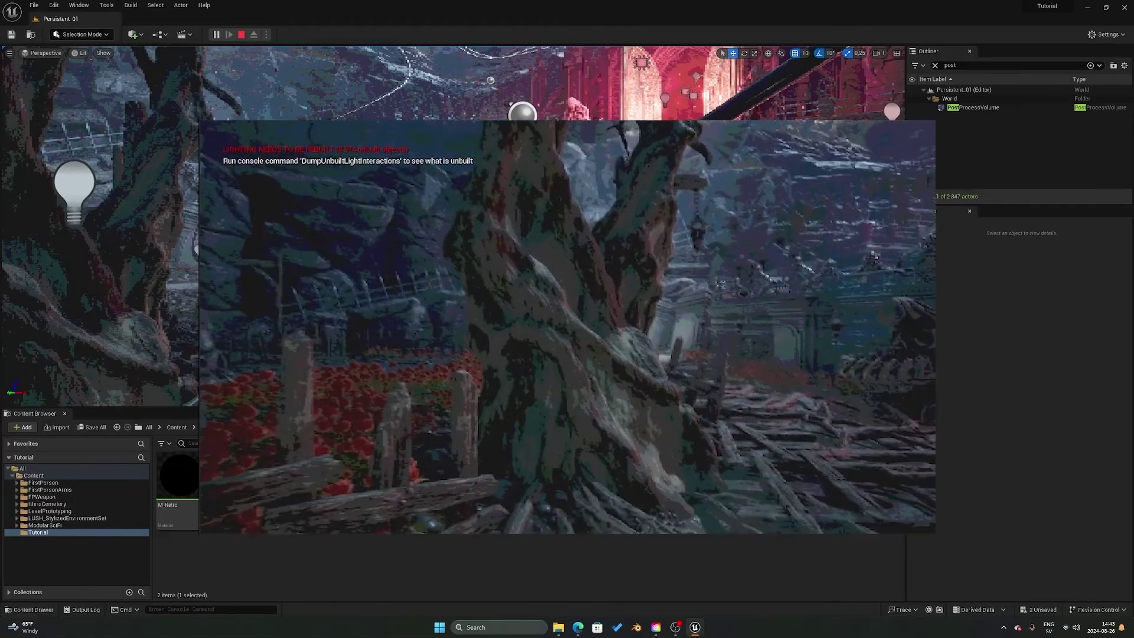
key(w)
key(Escape)
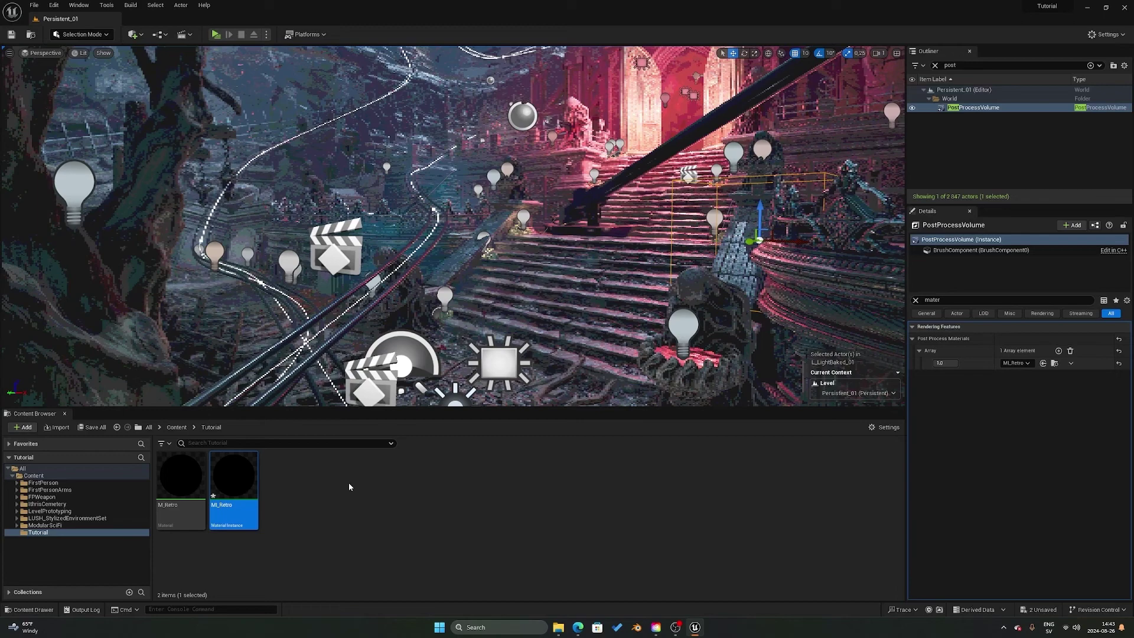
Open MI_Retro for editing and shrink and move its window so the level viewport can be seen beside it
double_click(240, 485)
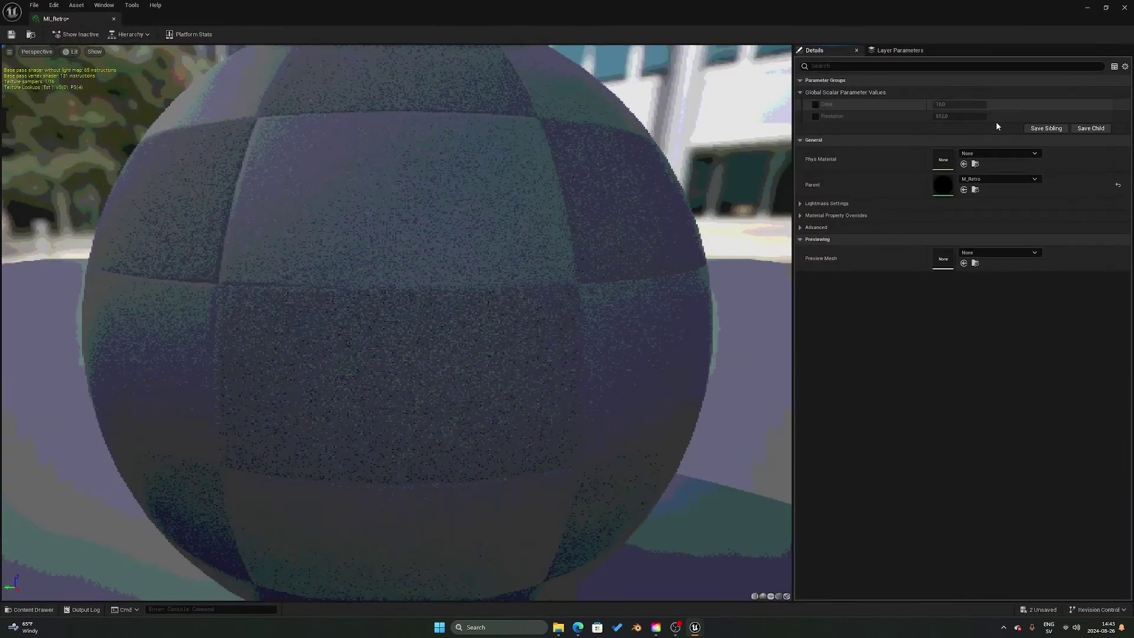
double_click(806, 8)
drag(736, 48, 868, 44)
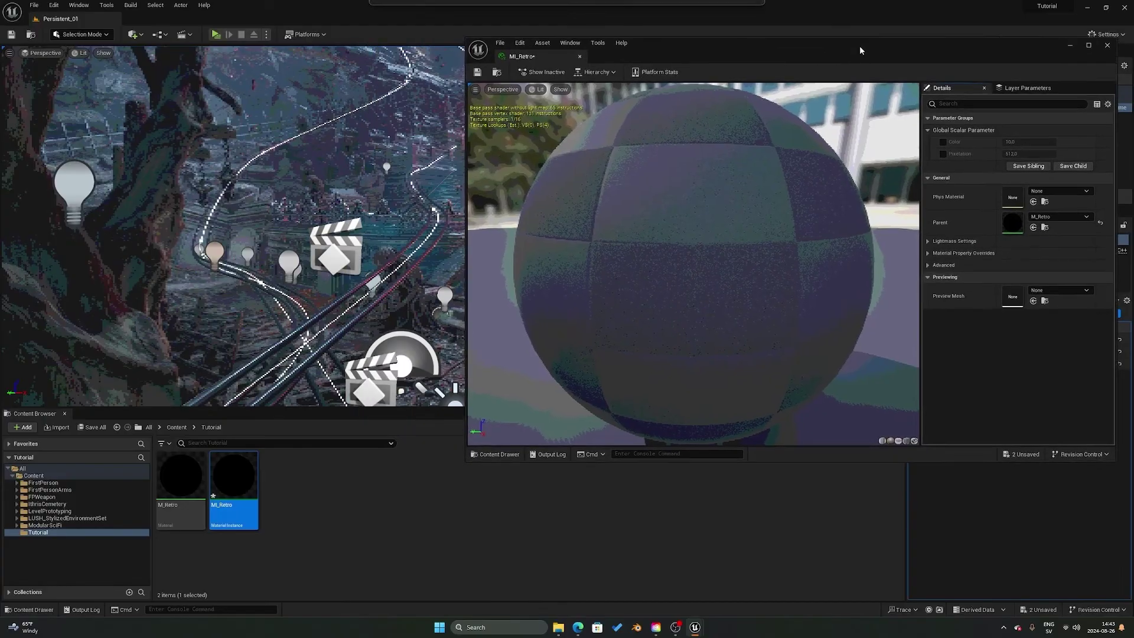
Override MI_Retro's Color with about 11.5 and Pixelation with about 215, then save the instance and close its editor
click(941, 140)
click(941, 153)
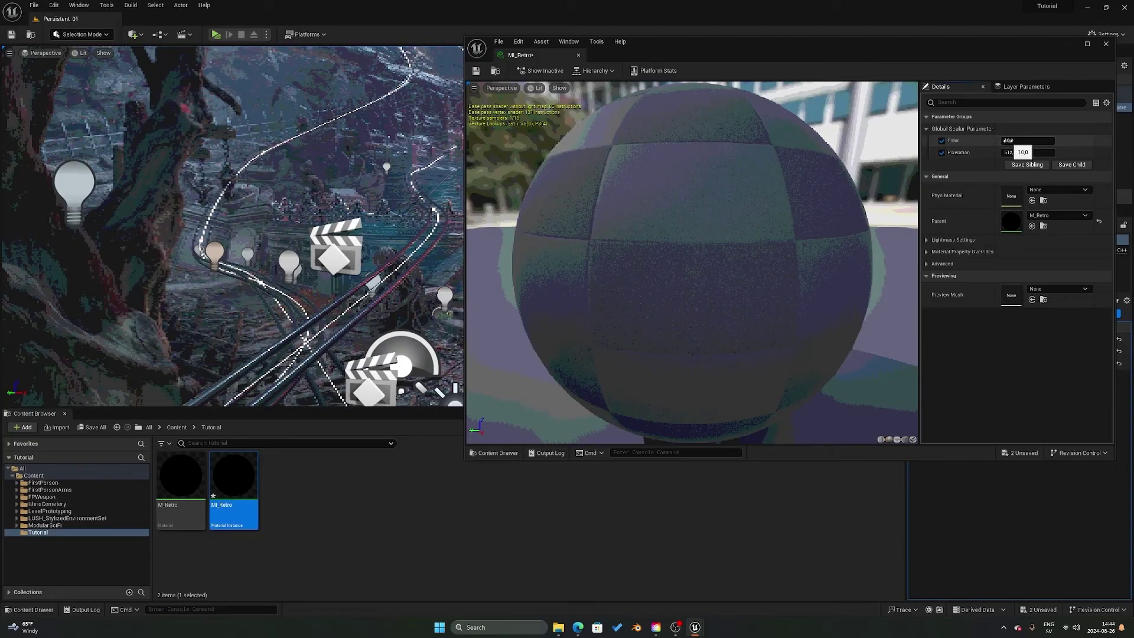
drag(1007, 140, 968, 152)
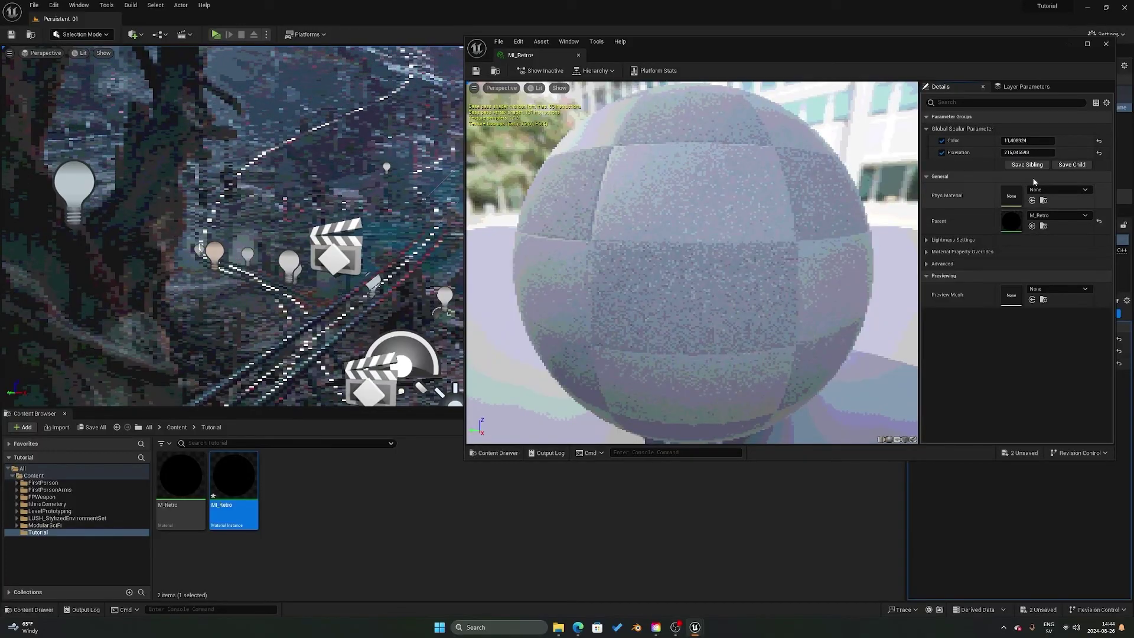
middle_click(522, 58)
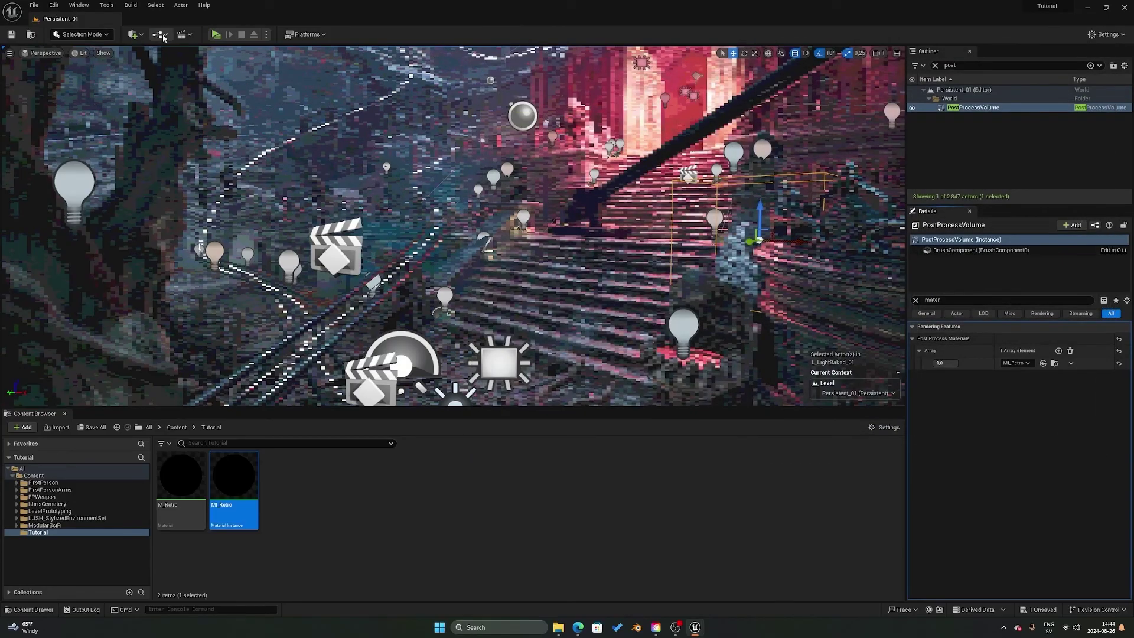
Play the level in a new window to check the adjusted Color and Pixelation values
click(219, 37)
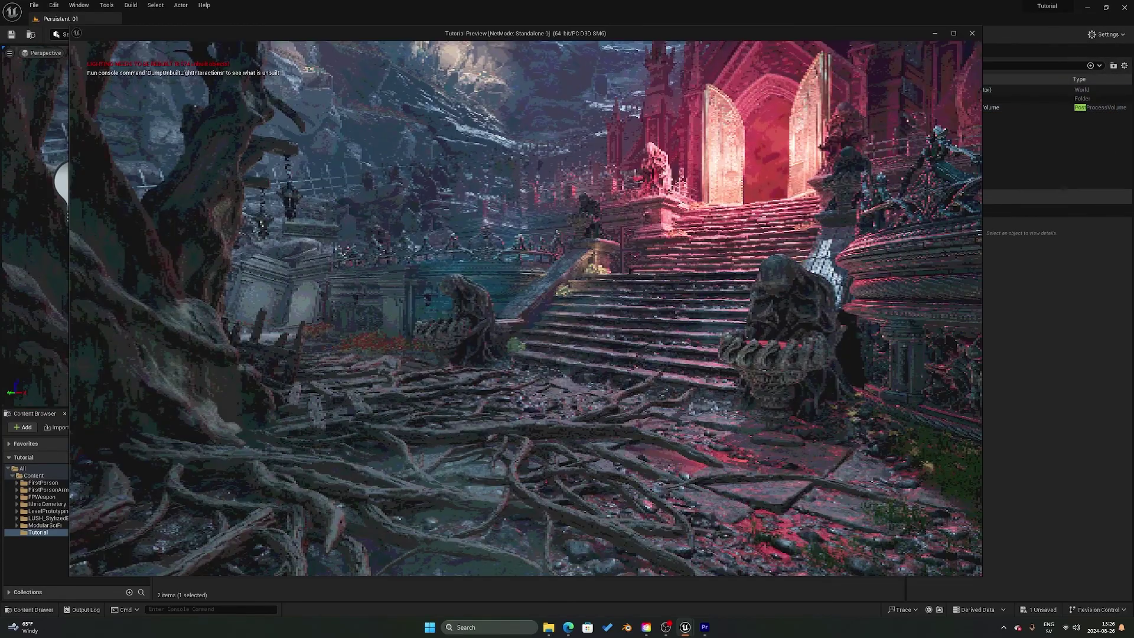